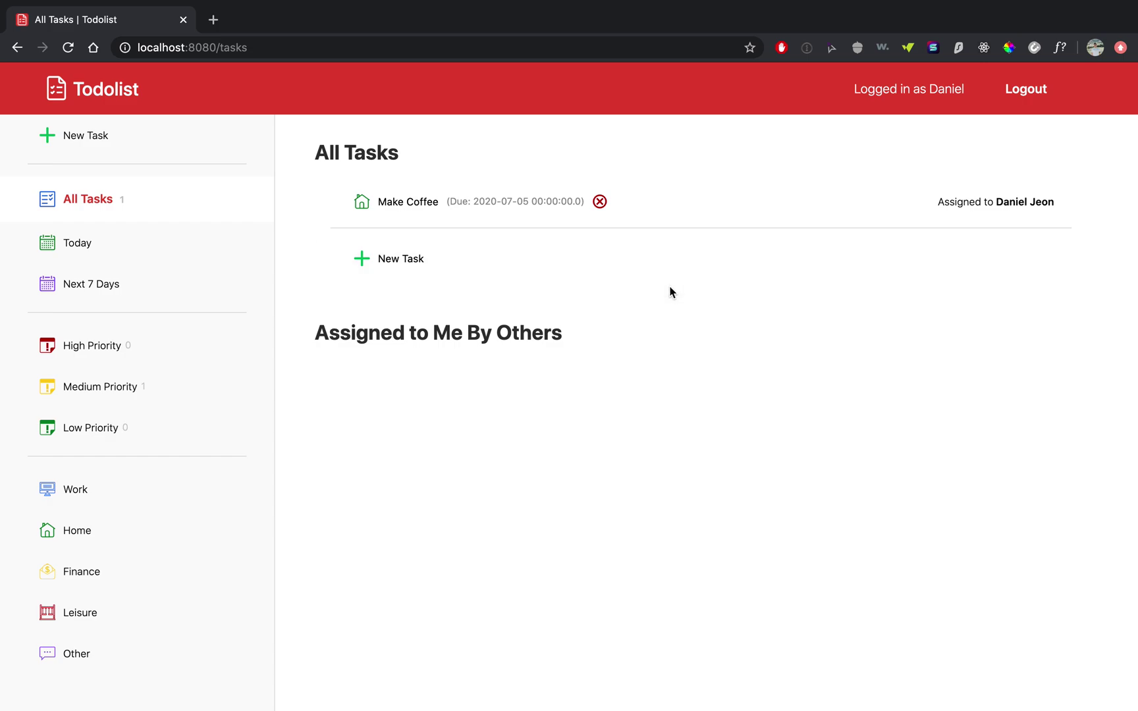
- Log out, browse the landing page, and go to the Sign up page
left_click(1030, 94)
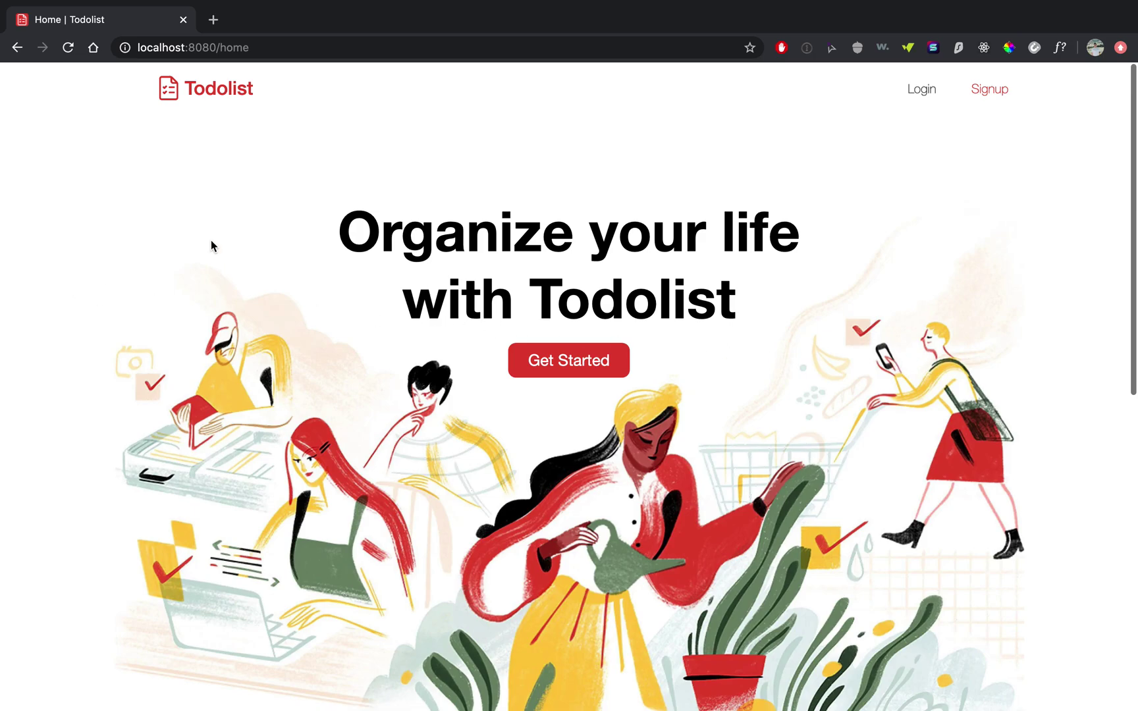
scroll(227, 249, "down", 1)
scroll(232, 251, "up", 1)
scroll(231, 251, "down", 9)
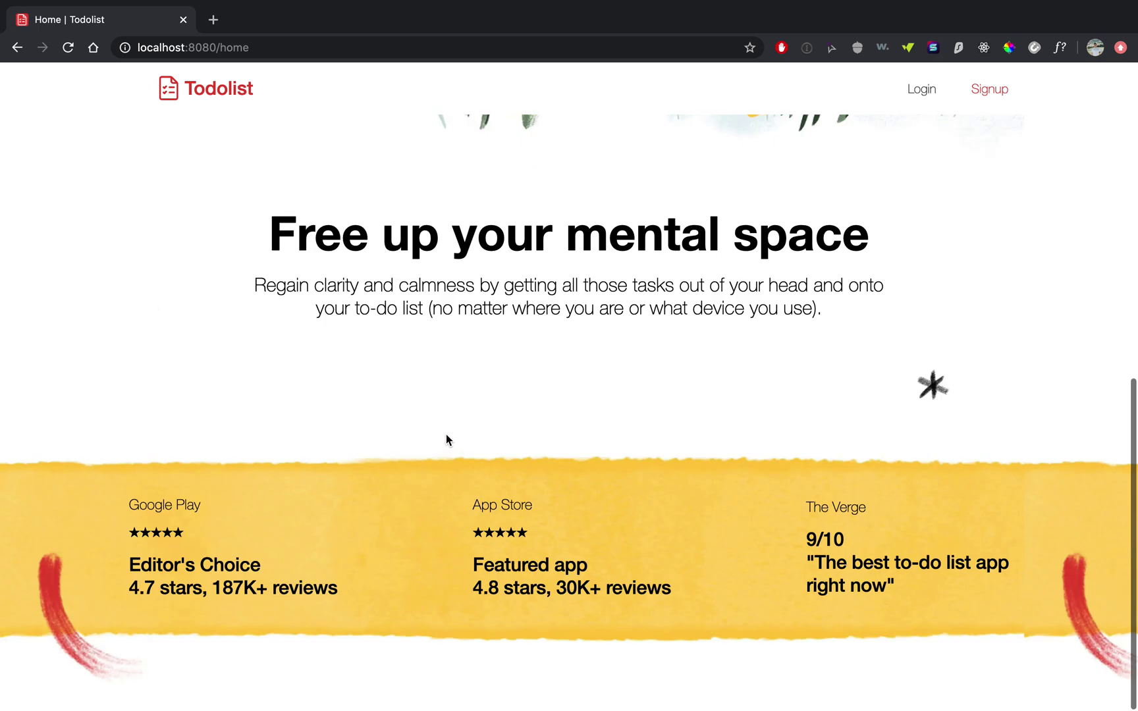
scroll(446, 434, "up", 10)
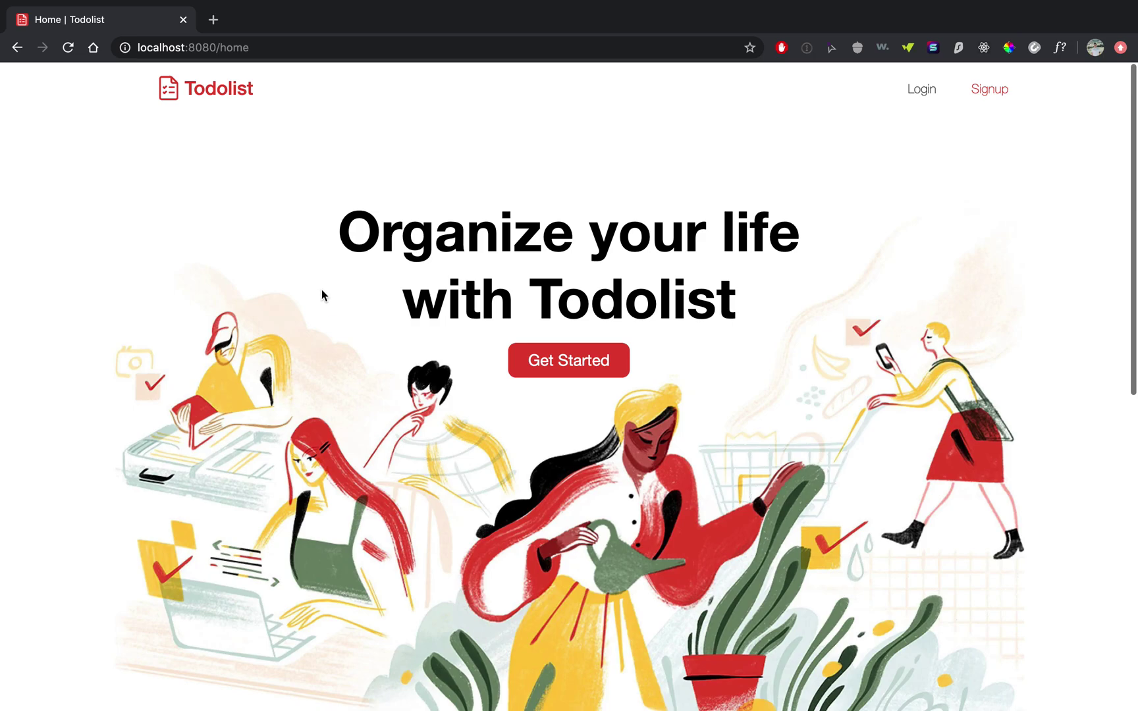
scroll(322, 294, "down", 9)
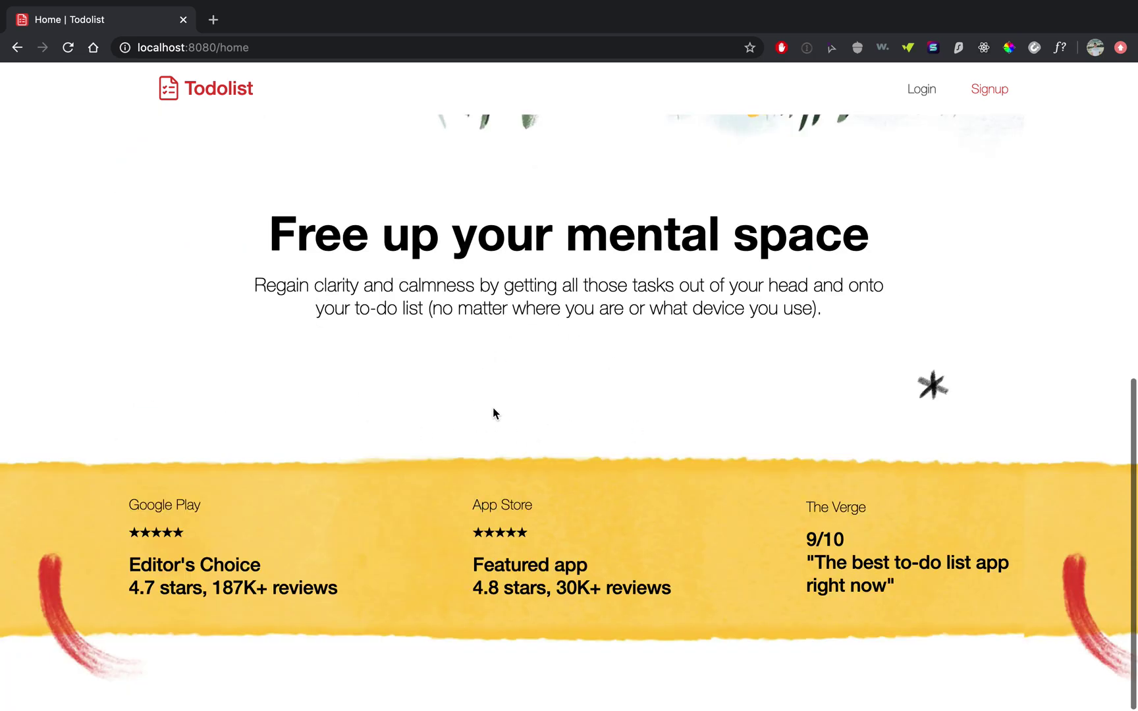
scroll(472, 415, "up", 10)
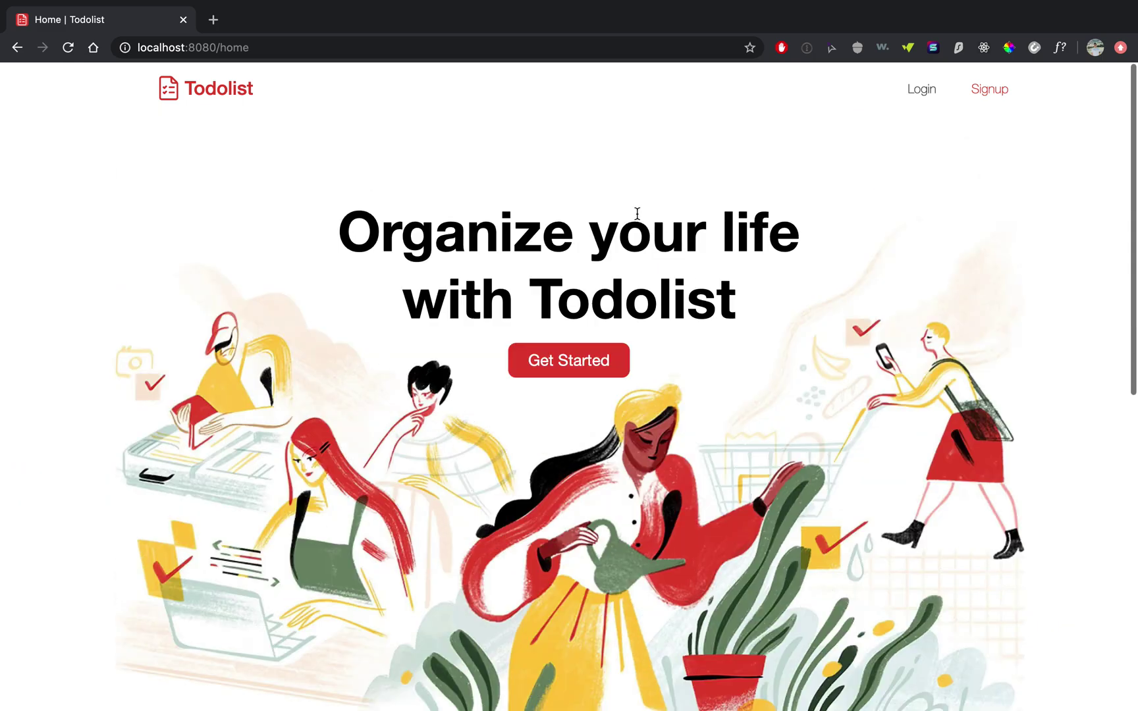
left_click(1020, 107)
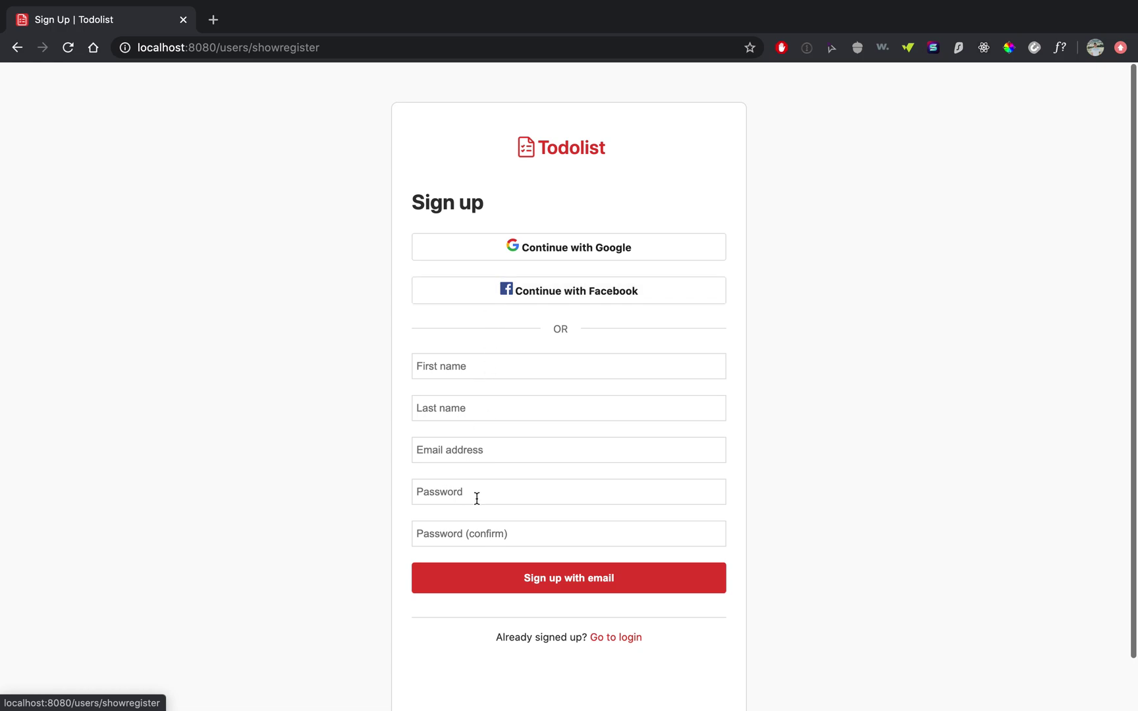
left_click(617, 645)
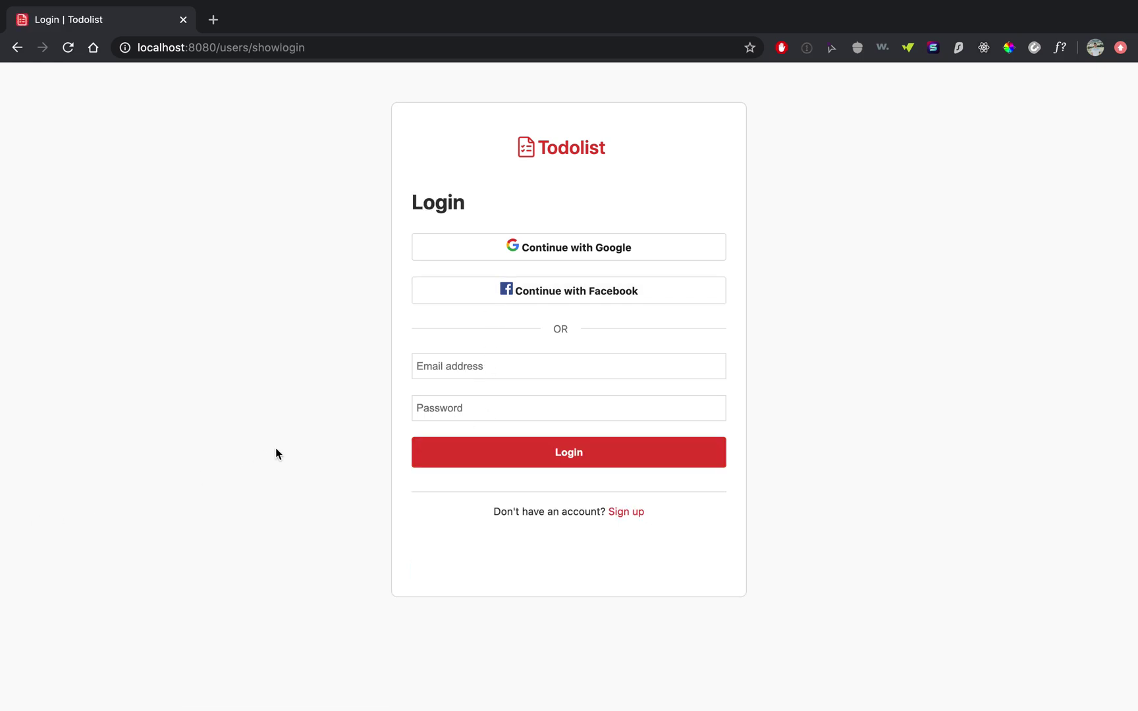
left_click(636, 513)
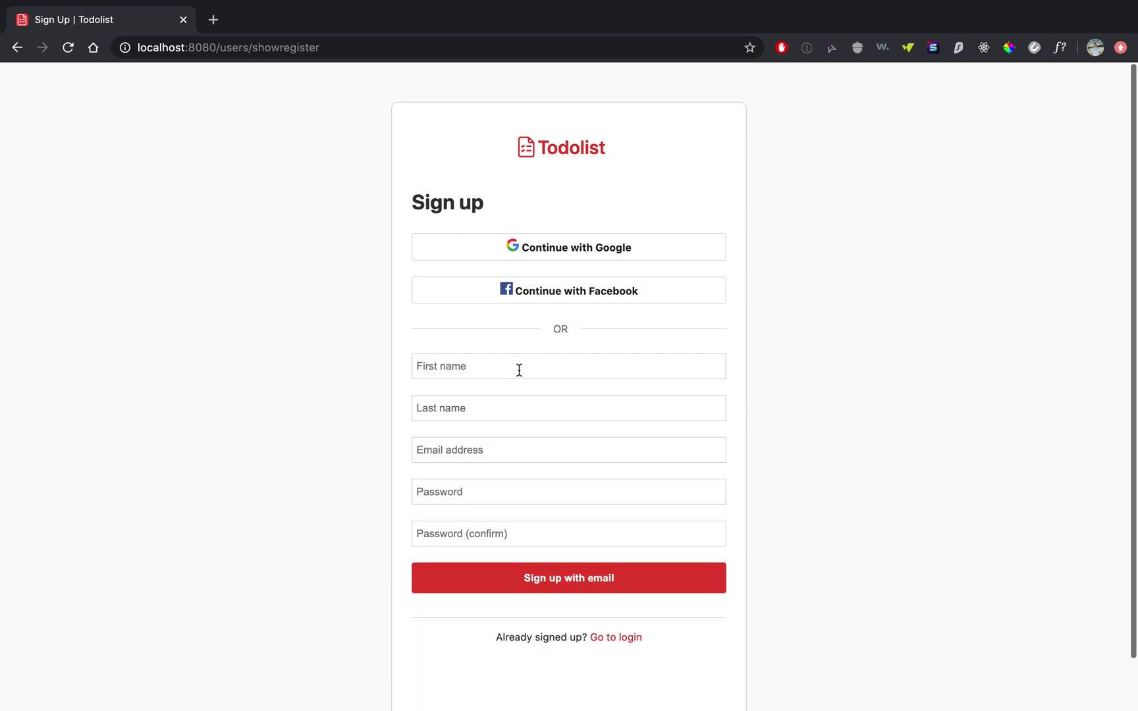
- Enter the new user's first name and last name, fixing a typo in the first name
left_click(503, 368)
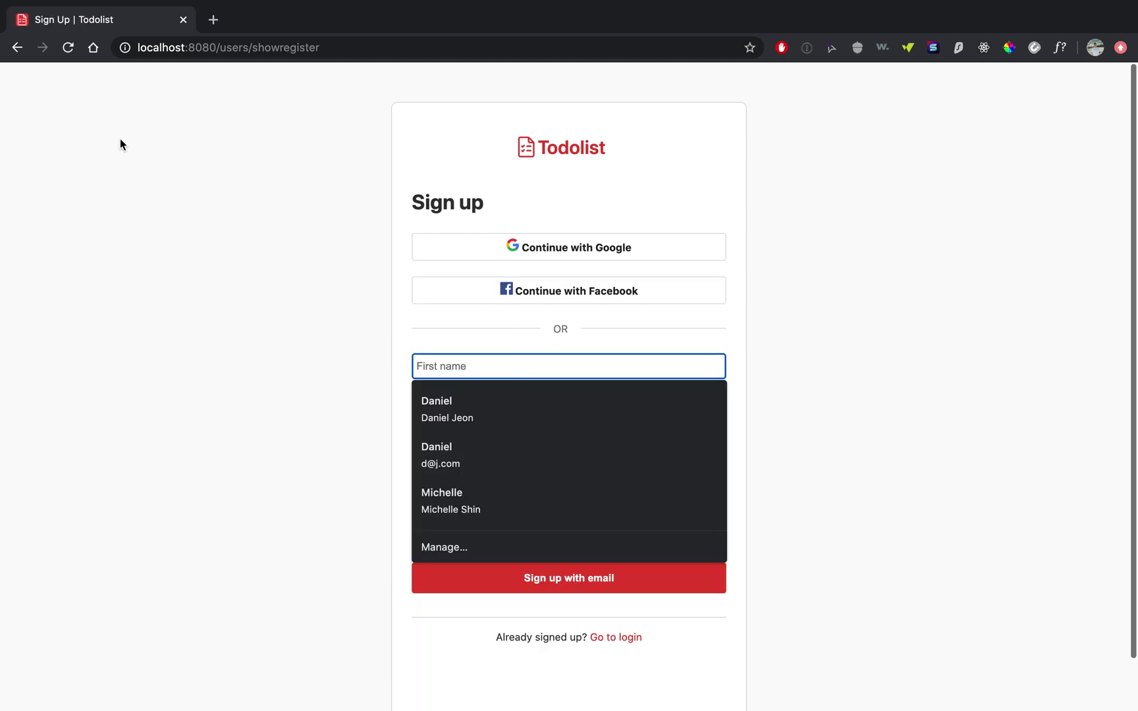
type("Sr")
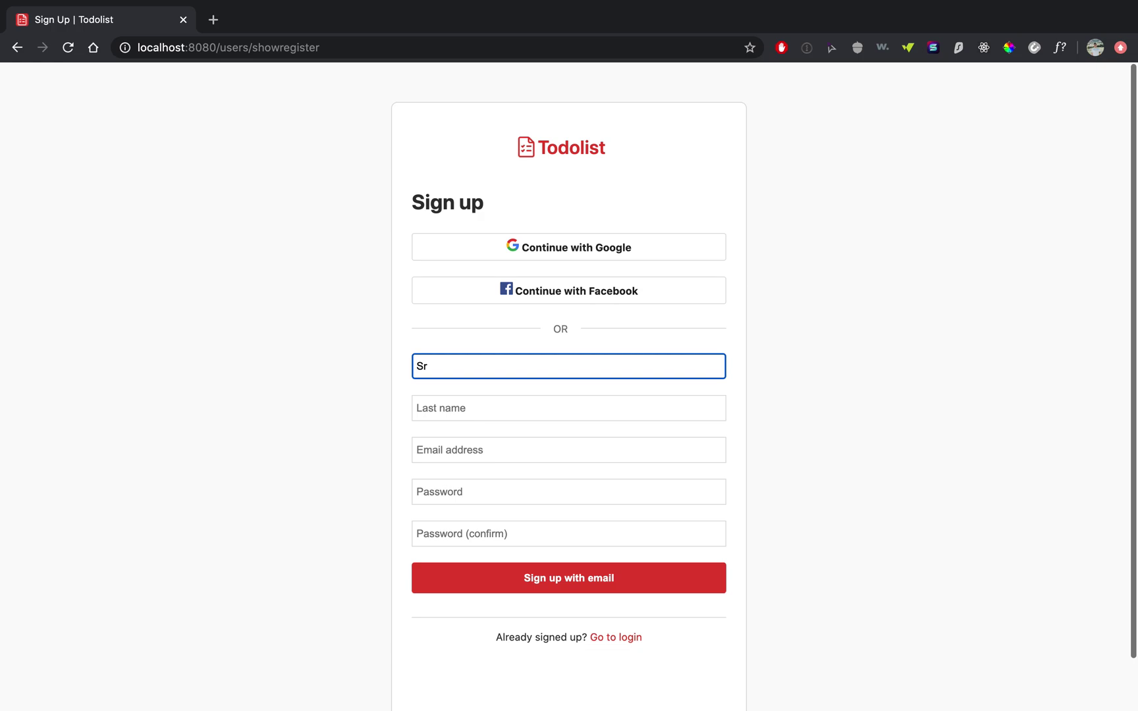
key("BackSpace")
key("BackSpace")
type("Sam")
key("Tab")
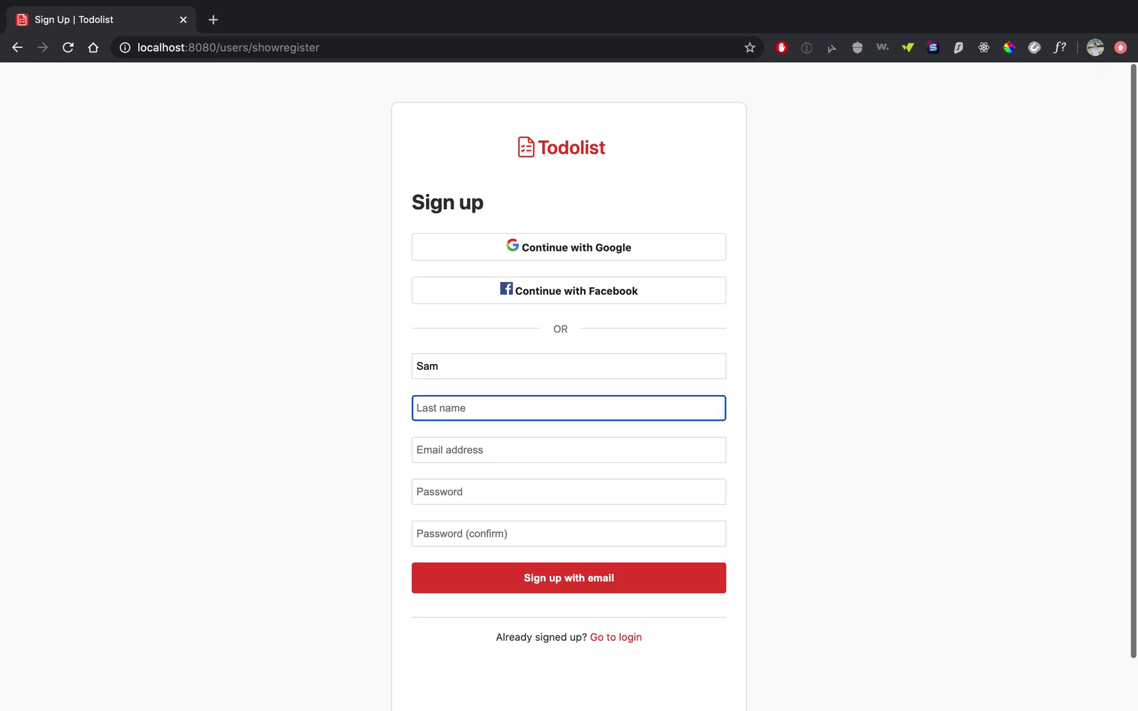
type("Smith")
- Fill in the e-mail address, the account password and the password confirmation
key("Tab")
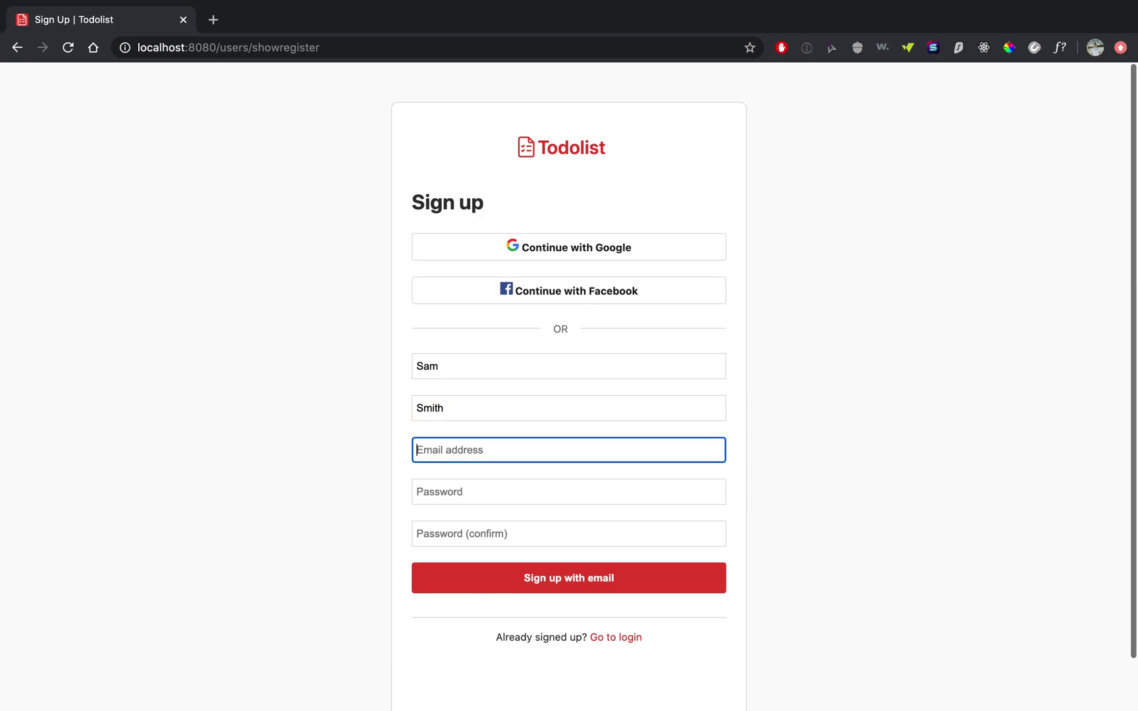
type("s@s.com")
key("Tab")
type("12345")
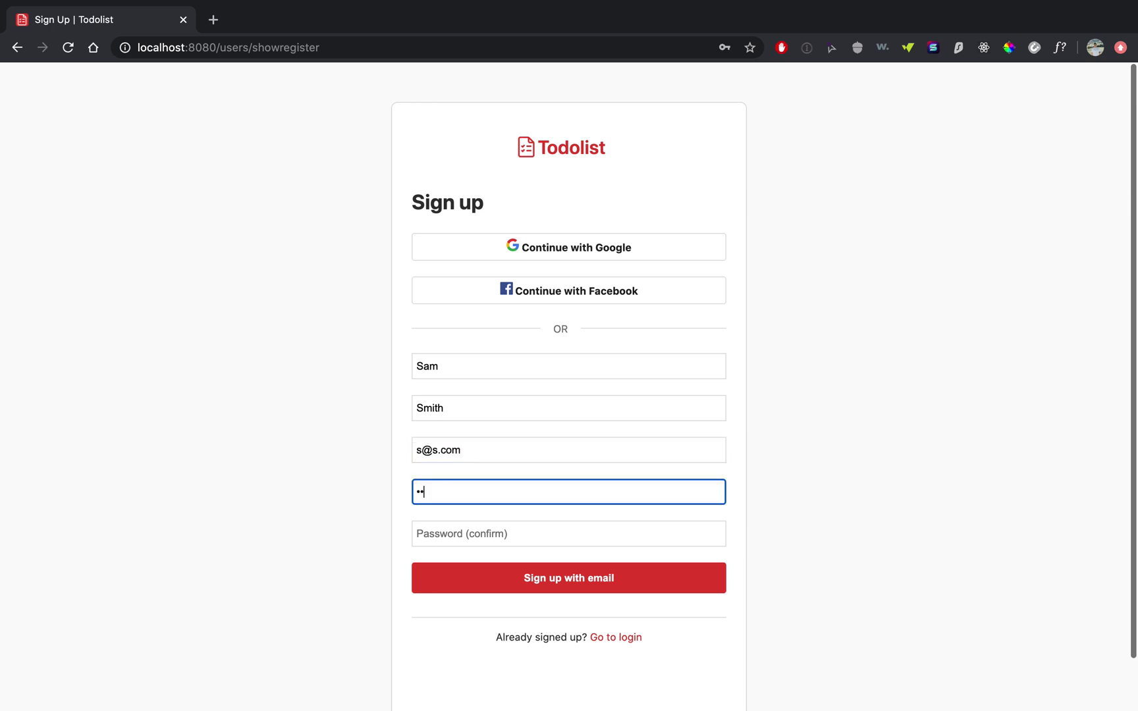
type("678")
key("Tab")
type("12345678")
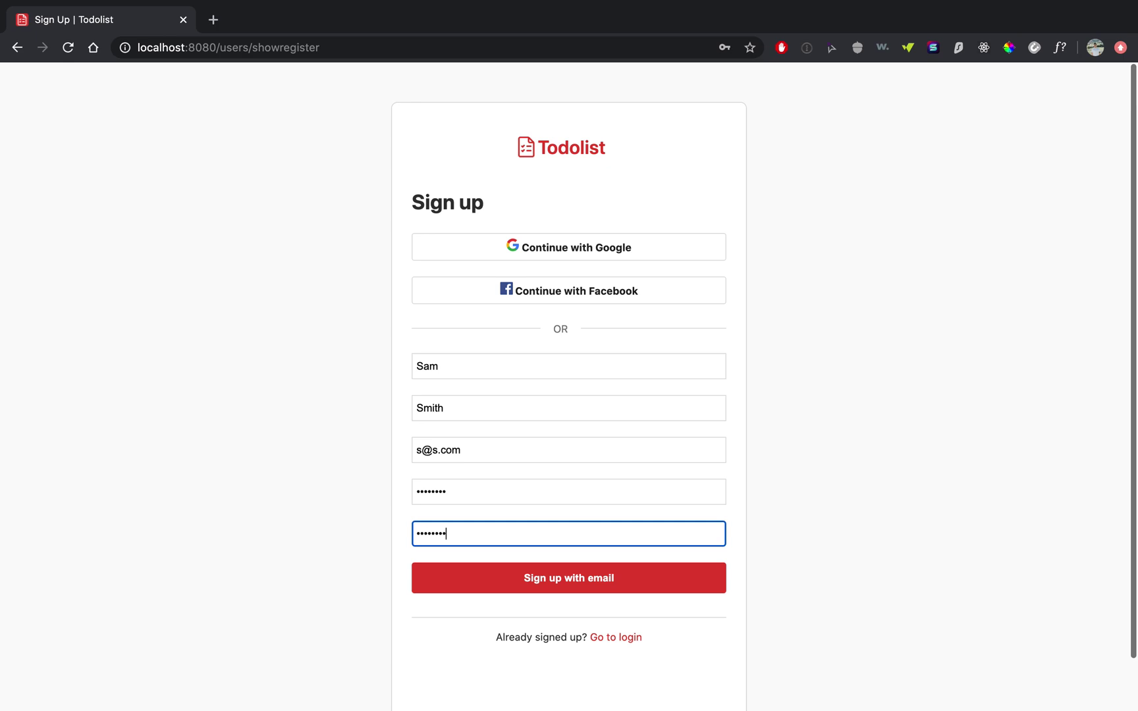
key("BackSpace")
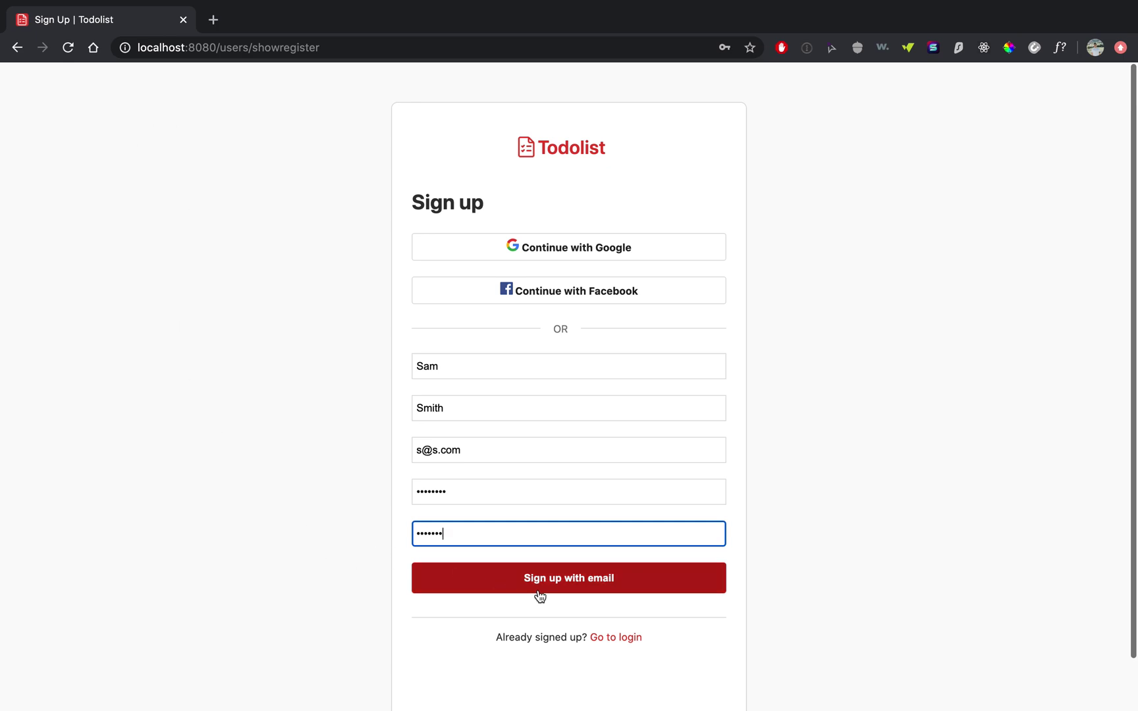
- Submit the sign-up form, then retype the password and its confirmation after the mismatch error
left_click(534, 588)
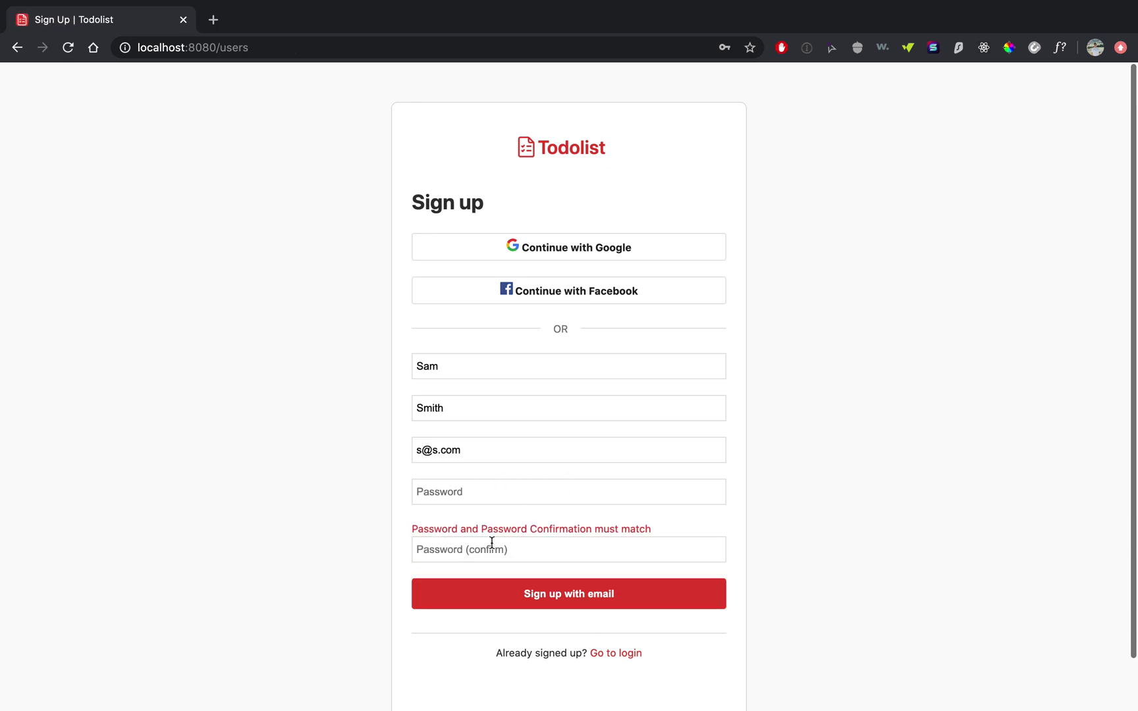
left_click(526, 498)
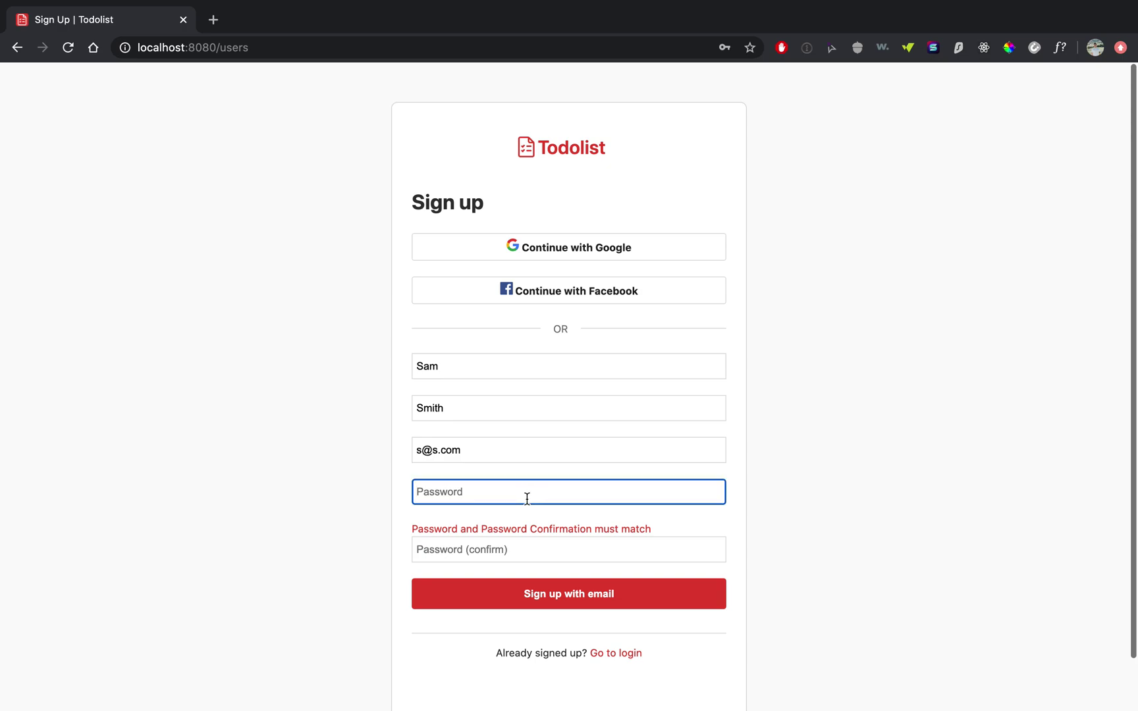
type("password")
left_click(568, 550)
type("passw")
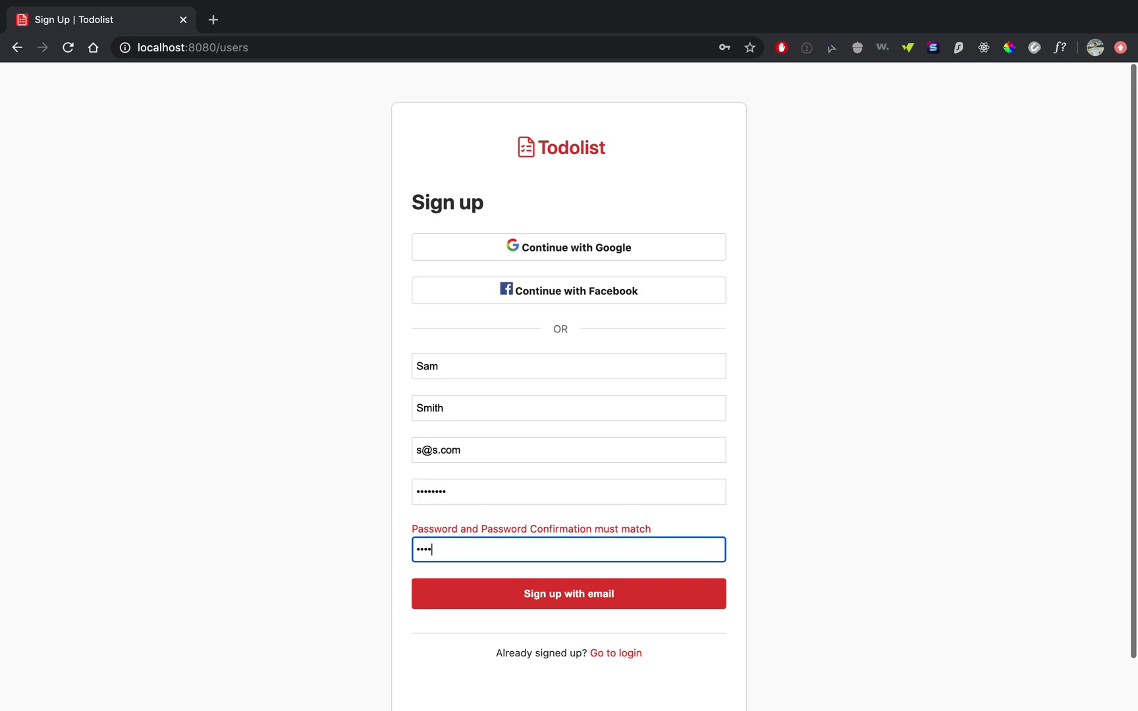
type("ord")
- Resubmit with 'Sign up with email' to create the account and reach the empty All Tasks page
left_click(598, 596)
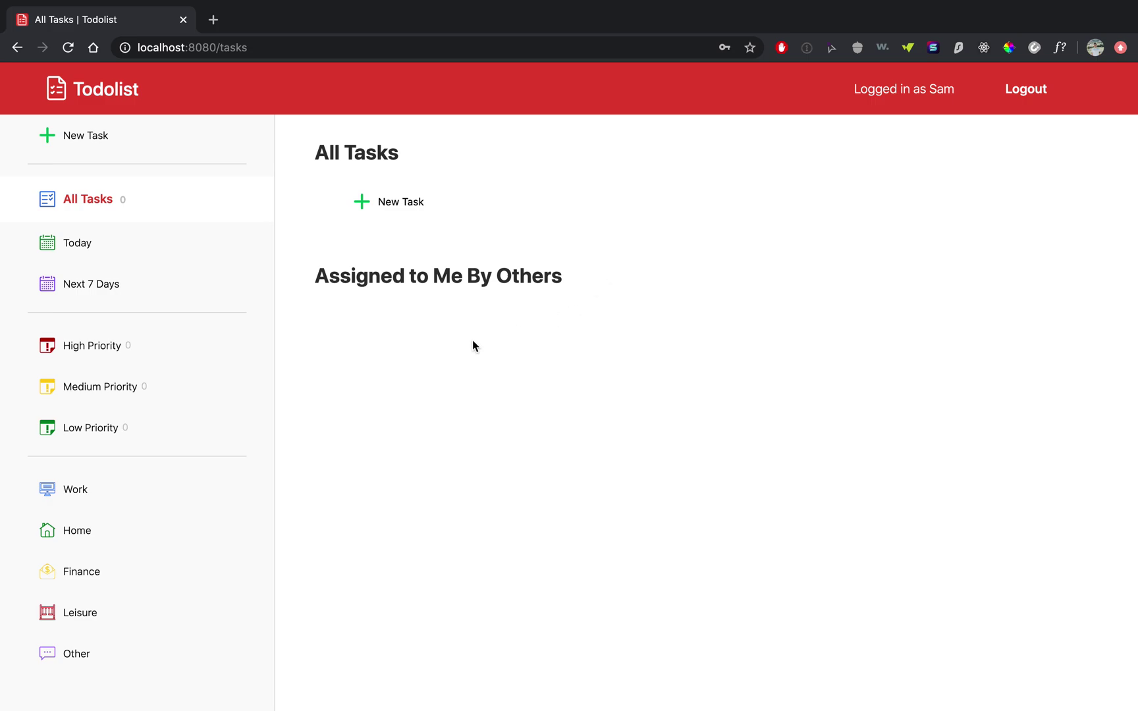
- Start a new task titled 'Make Coffee' in the Home category
left_click(393, 206)
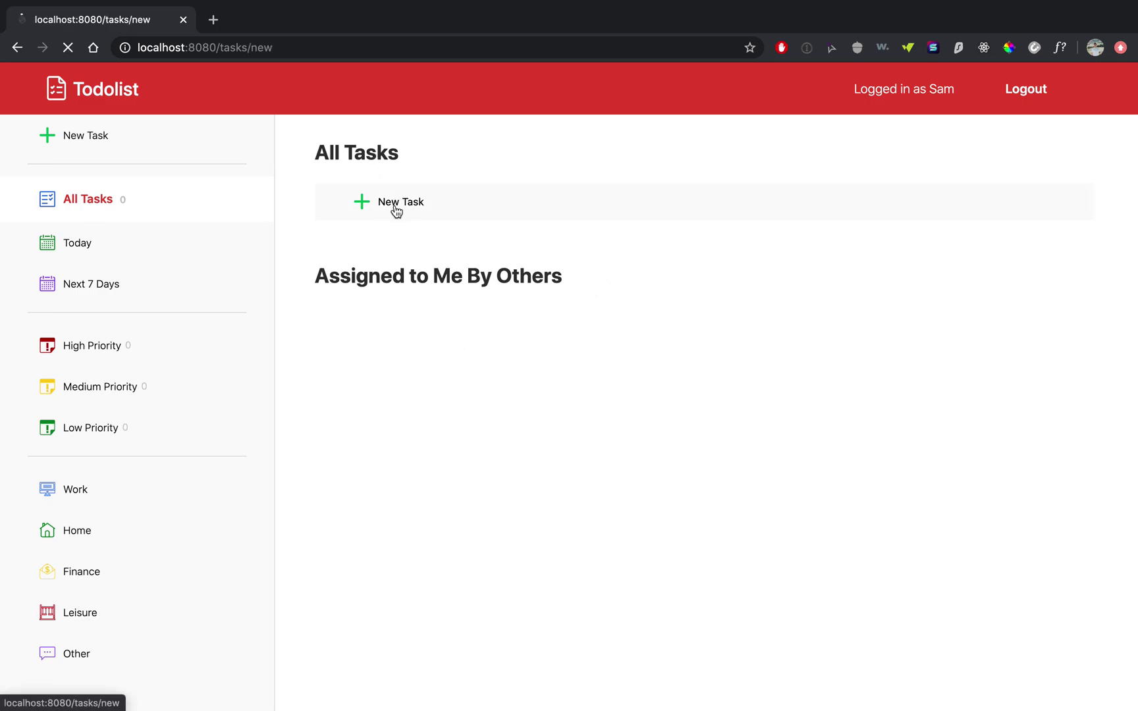
left_click(391, 214)
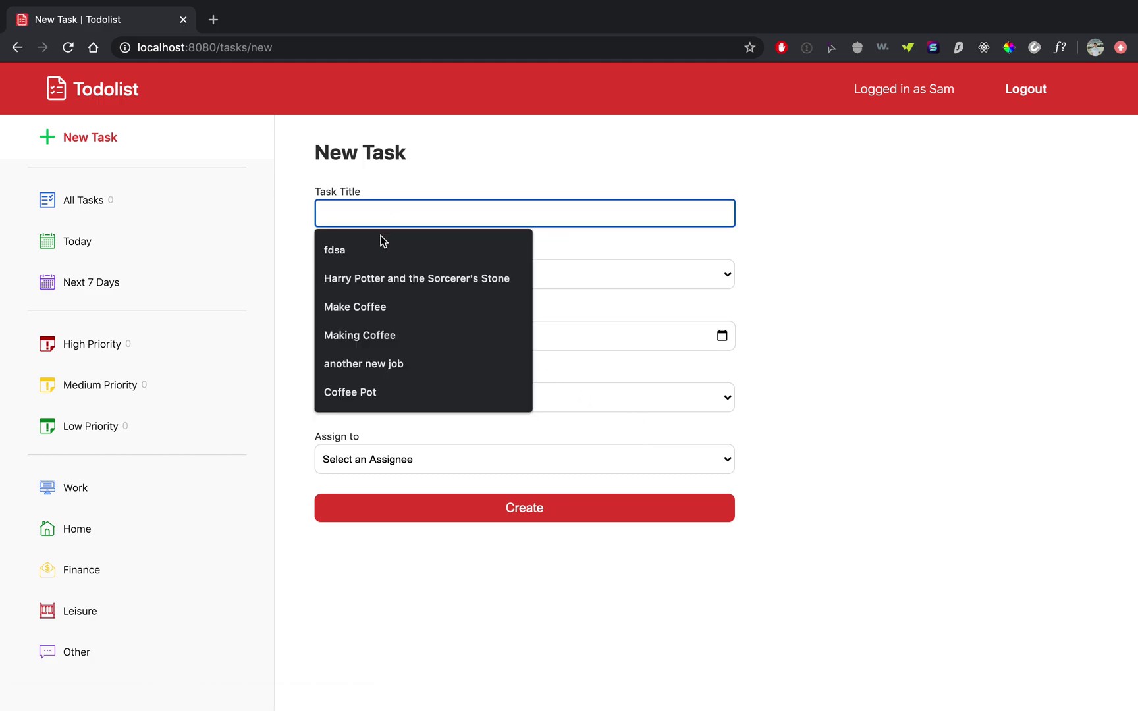
left_click(379, 305)
left_click(424, 279)
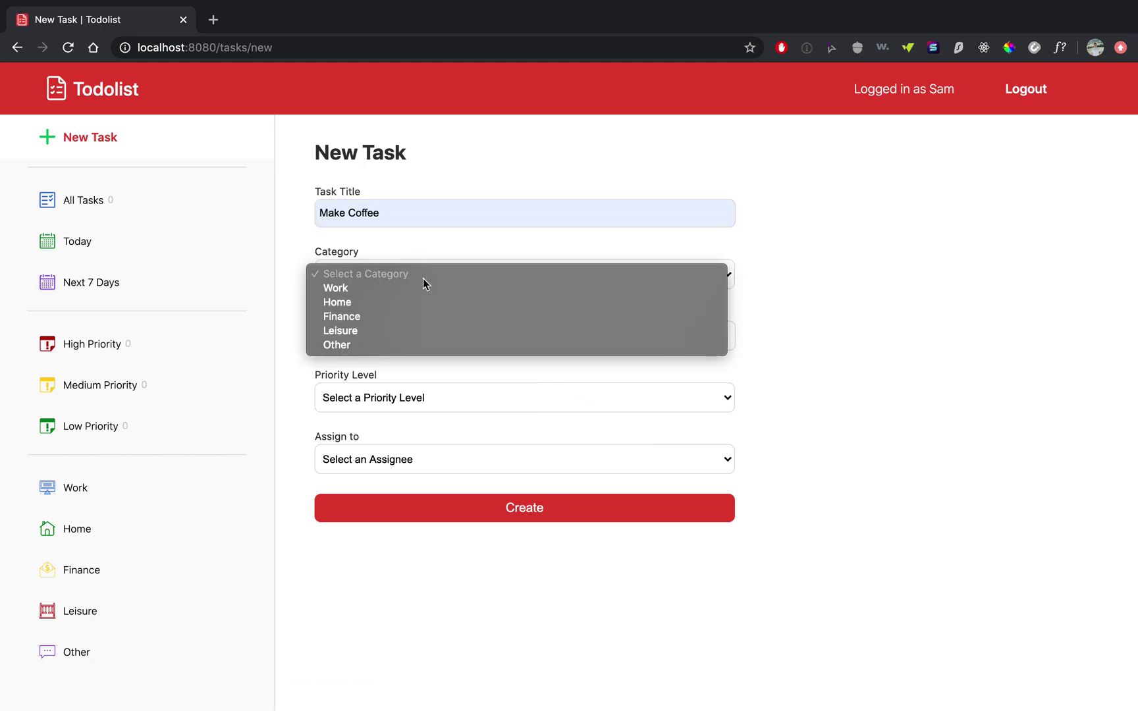
left_click(366, 304)
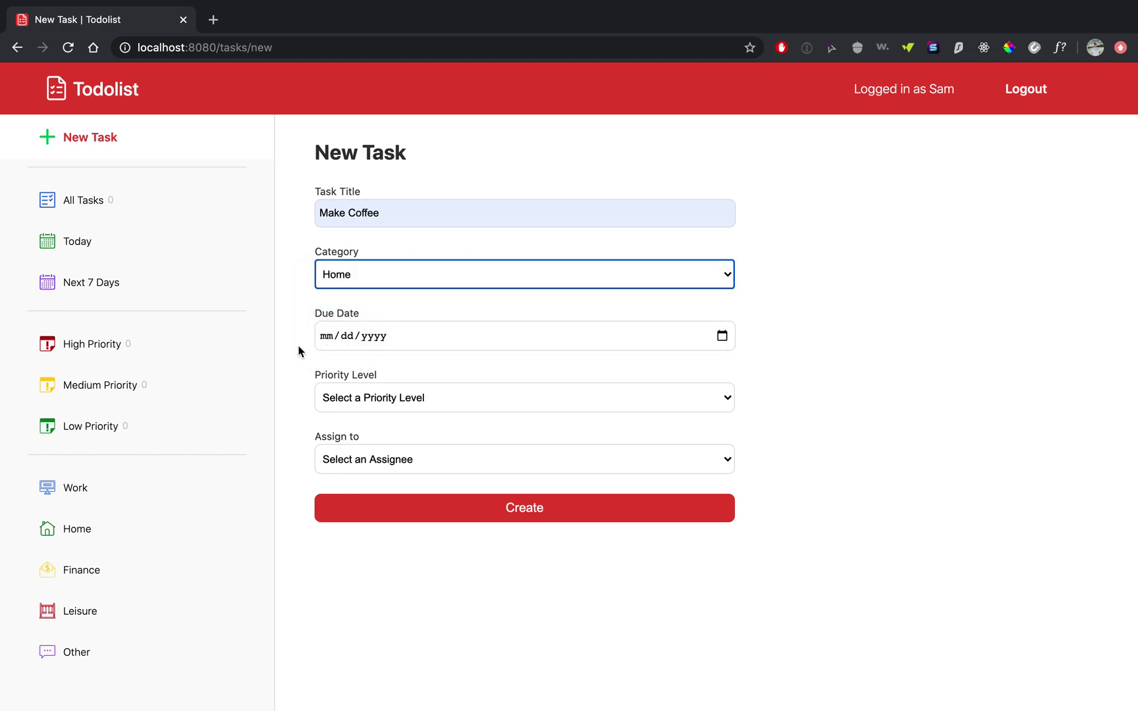
left_click(385, 285)
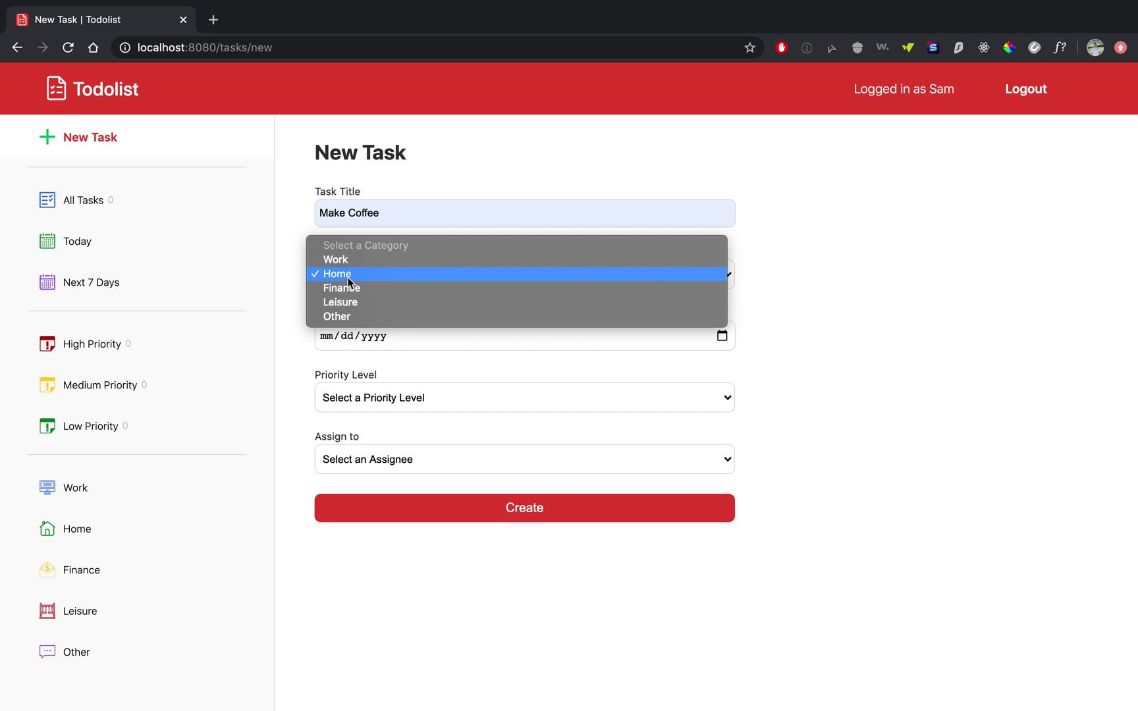
left_click(295, 274)
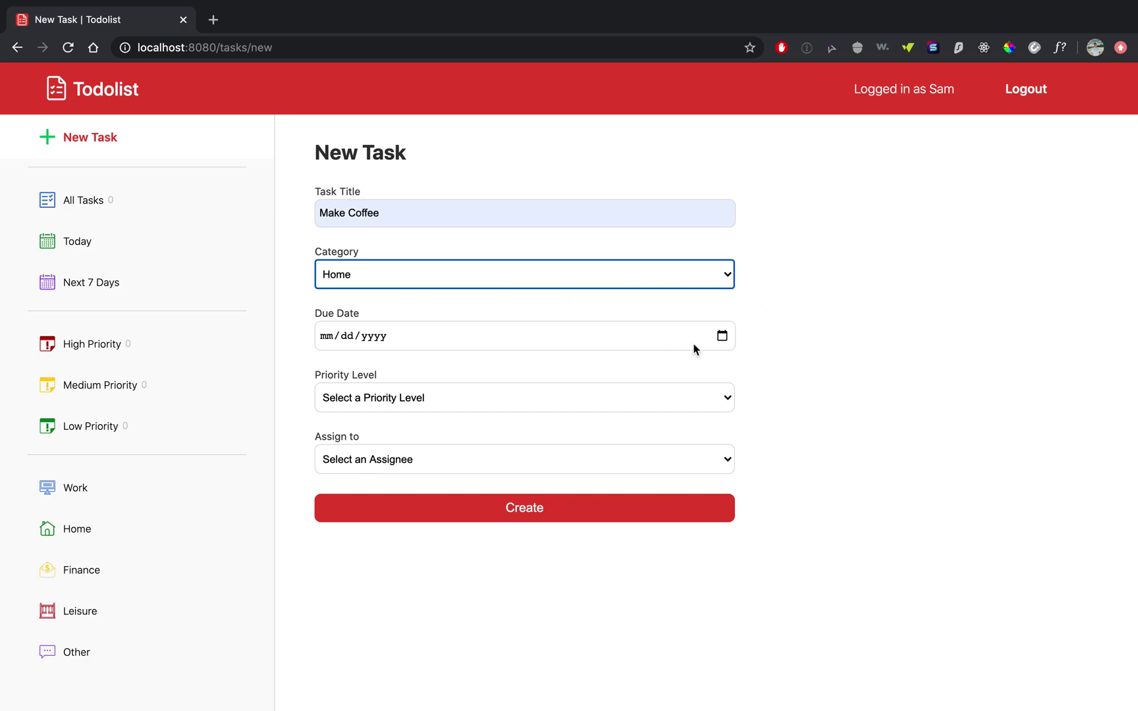
- Set the task's due date to July 7, 2020 and its priority to Medium
left_click(722, 336)
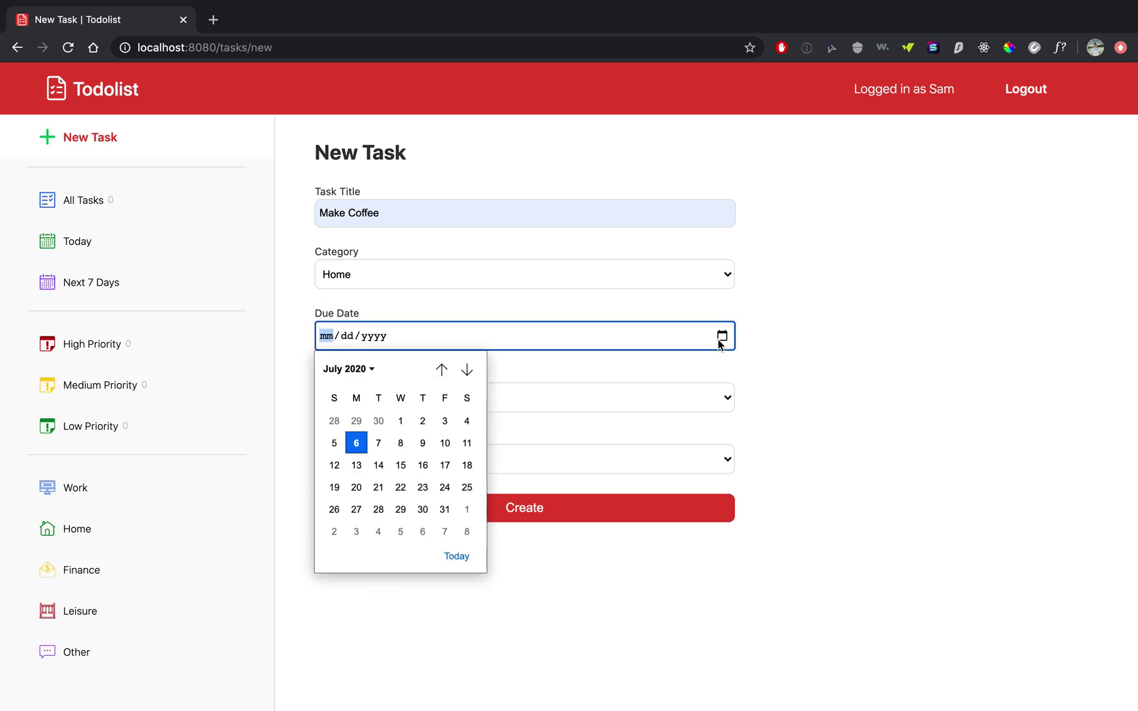
left_click(379, 443)
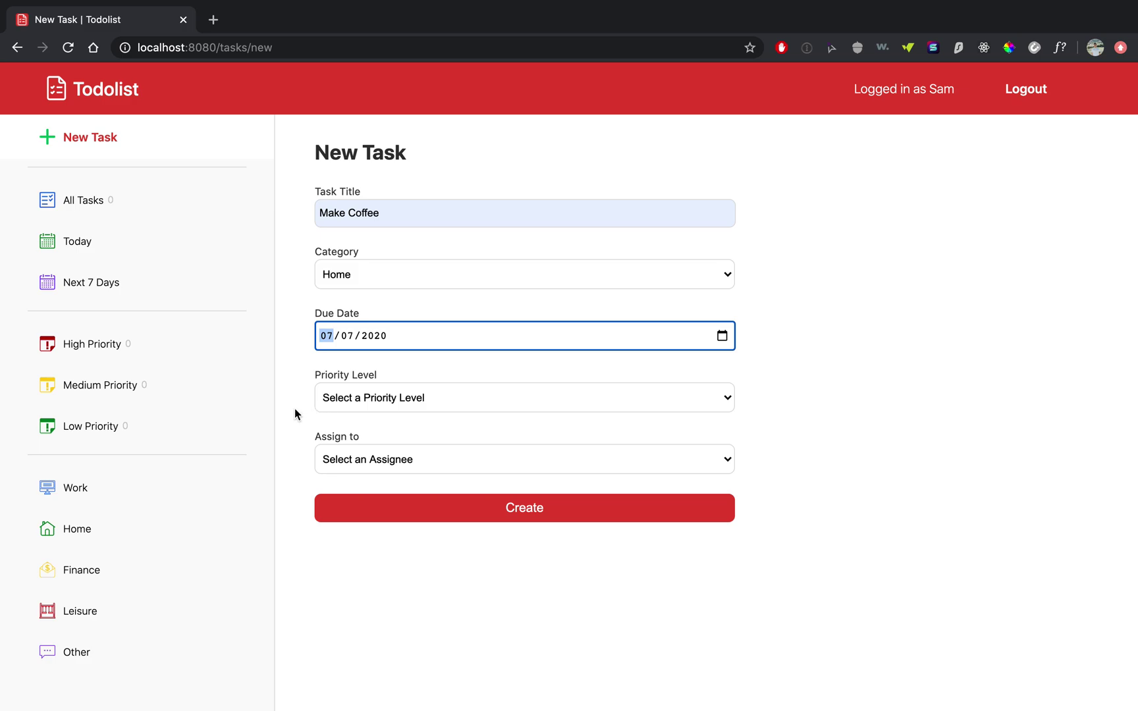
left_click(442, 403)
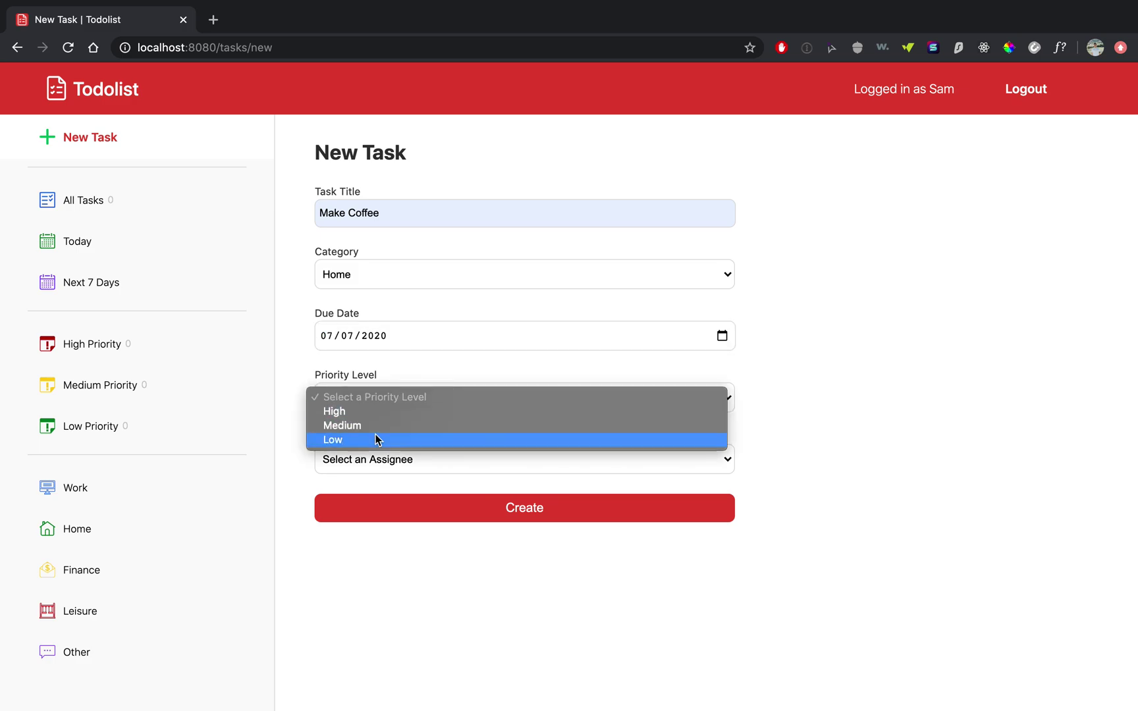
left_click(382, 428)
- Assign the task to yourself and create it
left_click(469, 463)
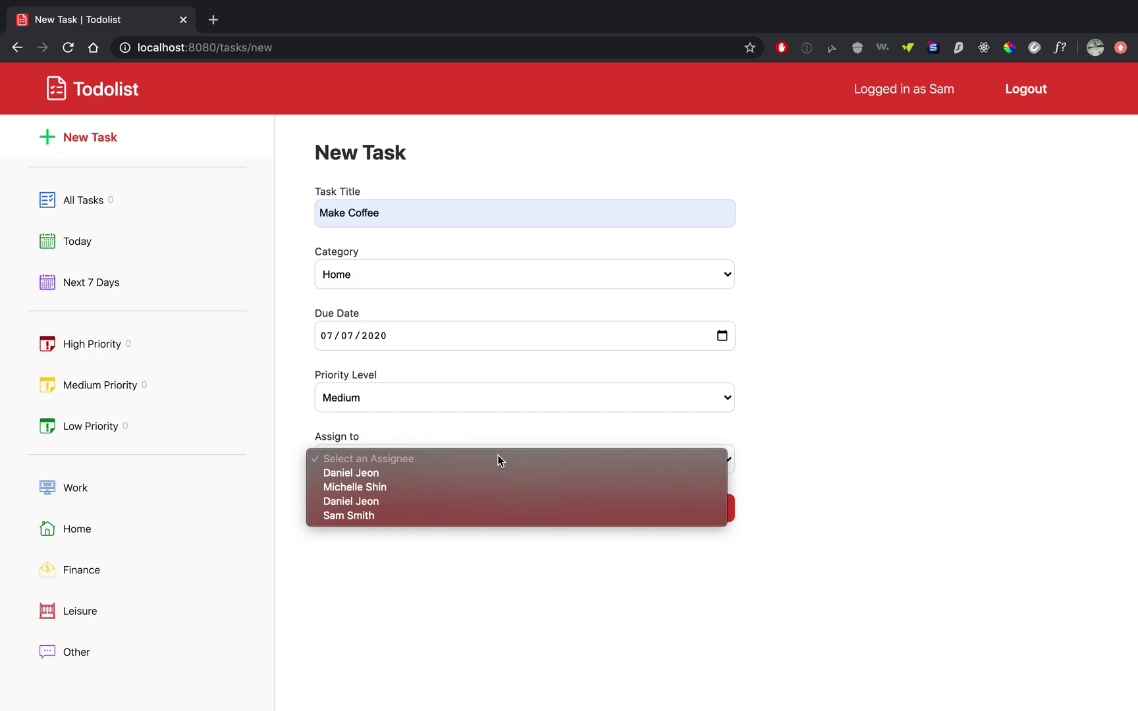
left_click(534, 441)
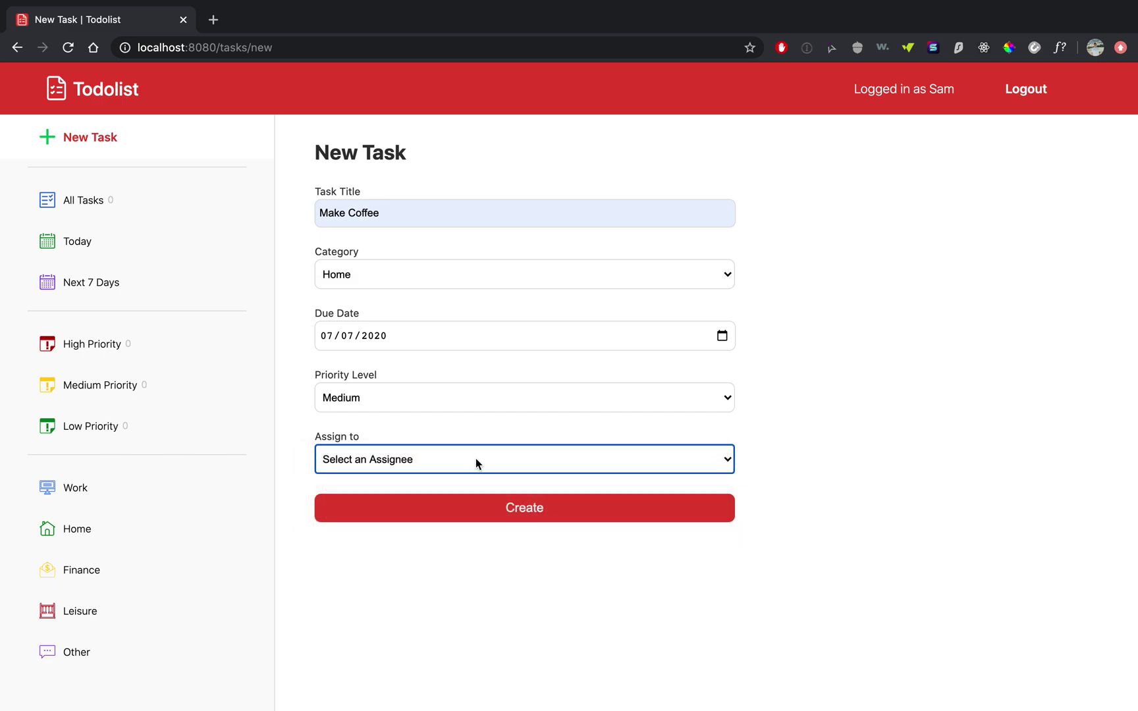
left_click(474, 461)
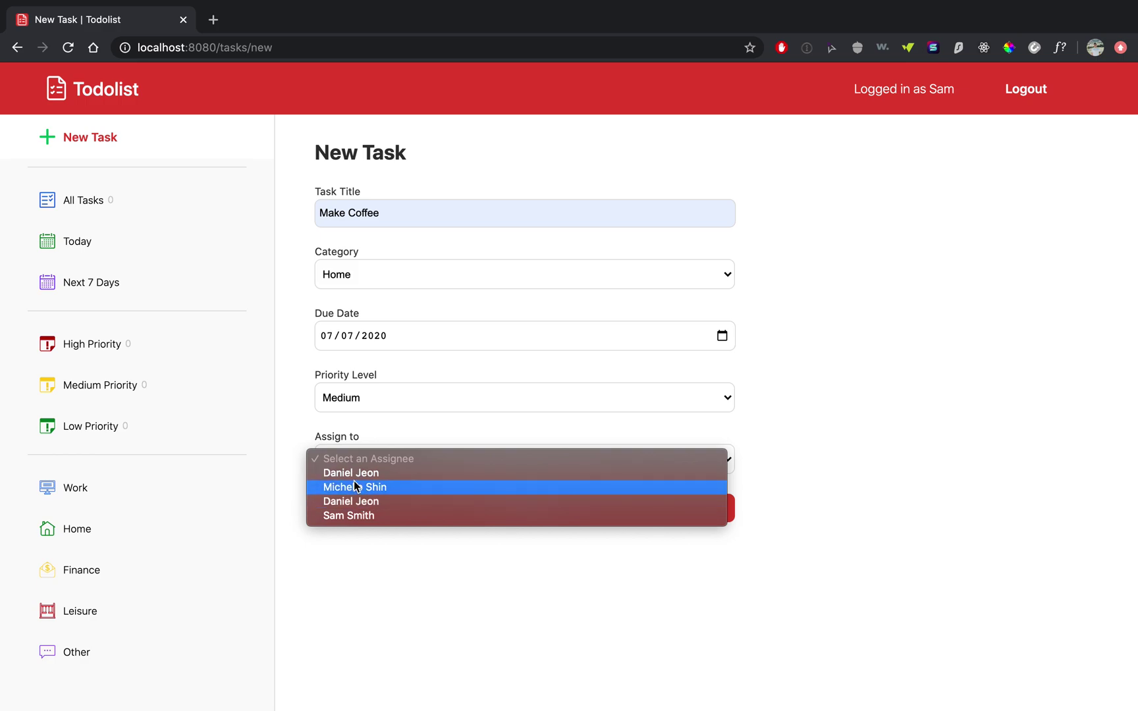
left_click(363, 516)
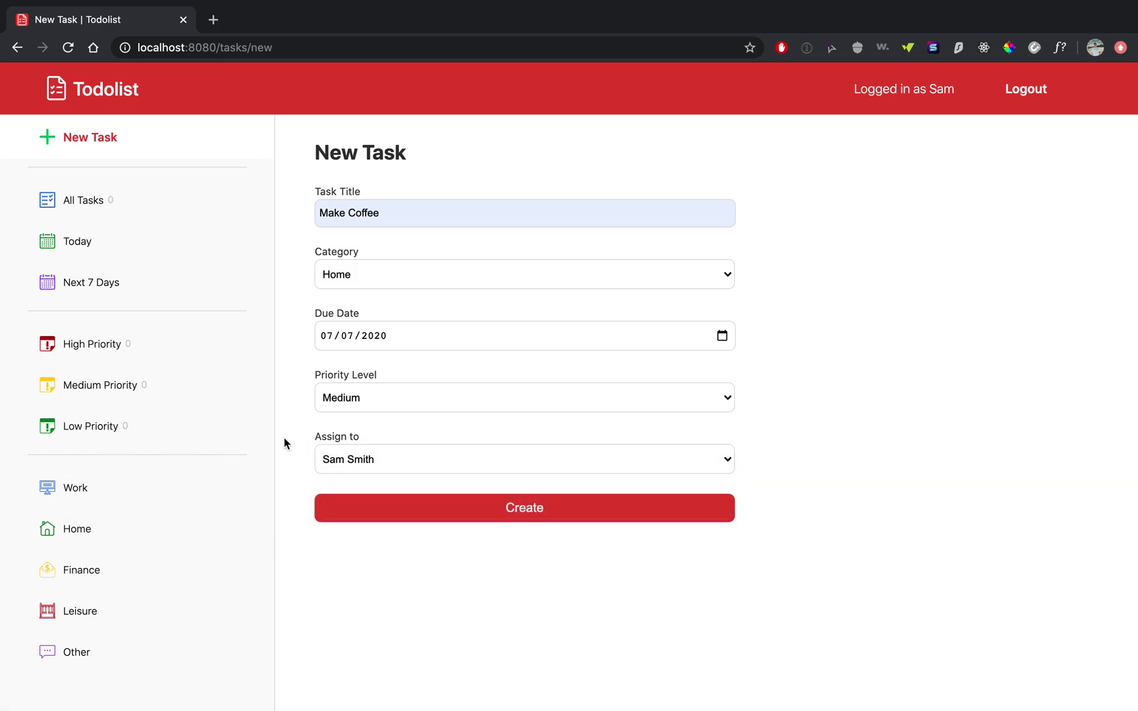
left_click(542, 507)
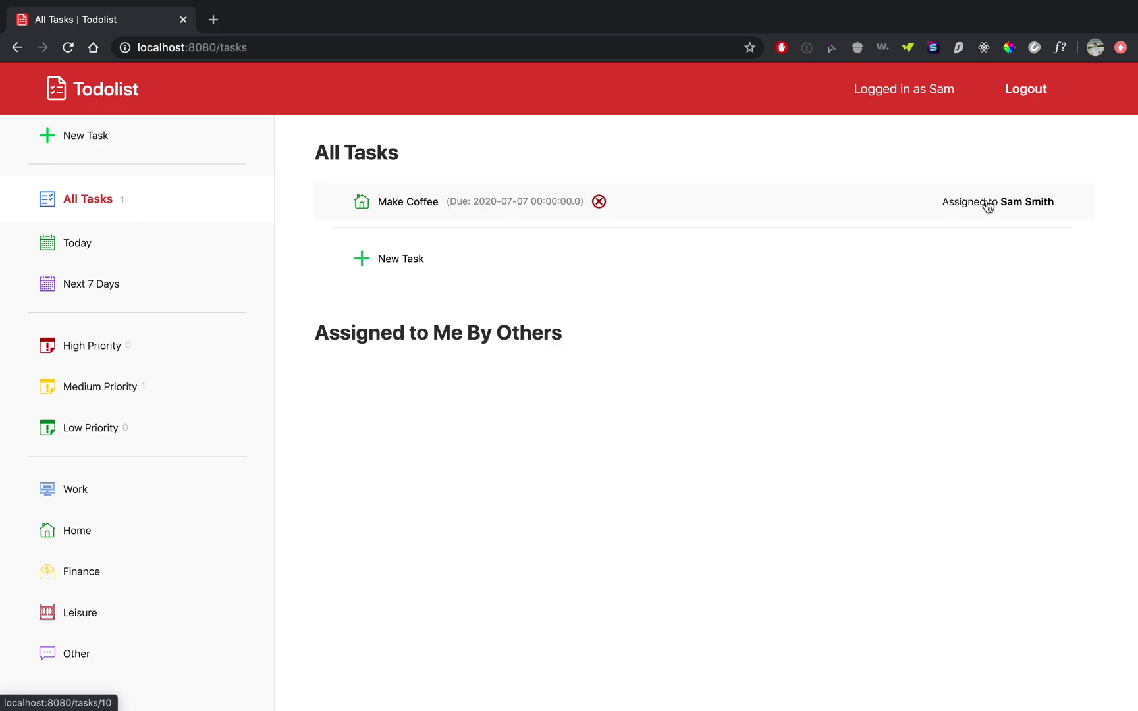
- Open the Make Coffee task from the All Tasks list to view its details
left_click(395, 203)
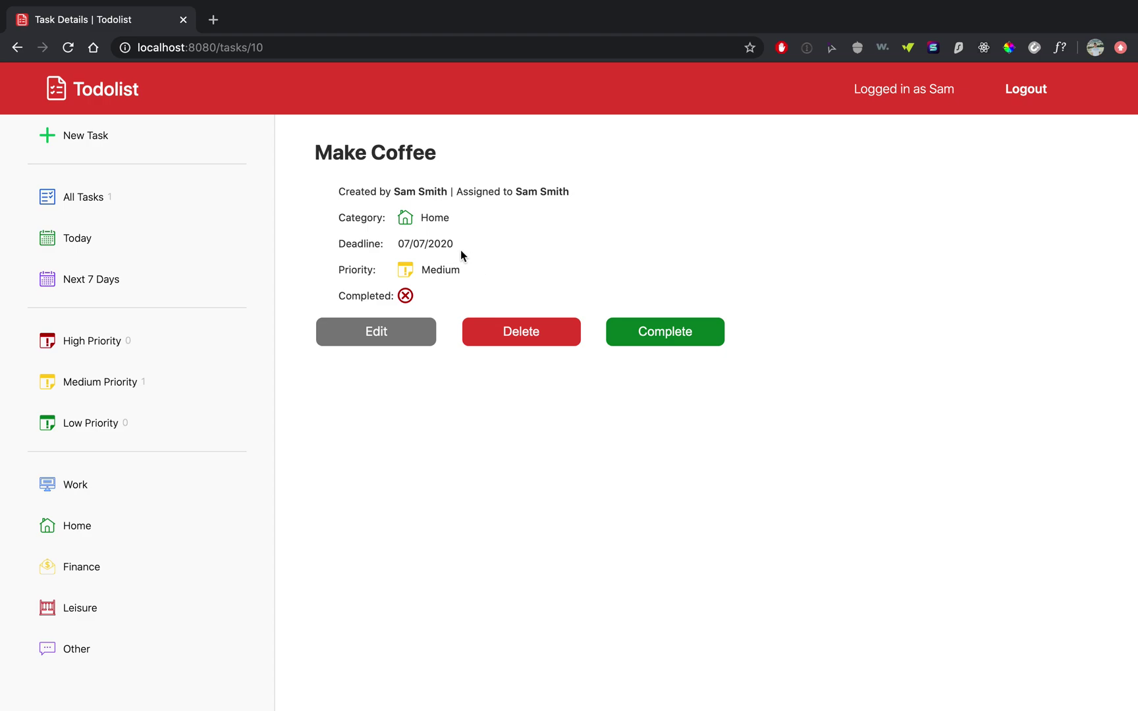
- Change Make Coffee's due date to July 8 and its priority to Low, then update it
left_click(362, 338)
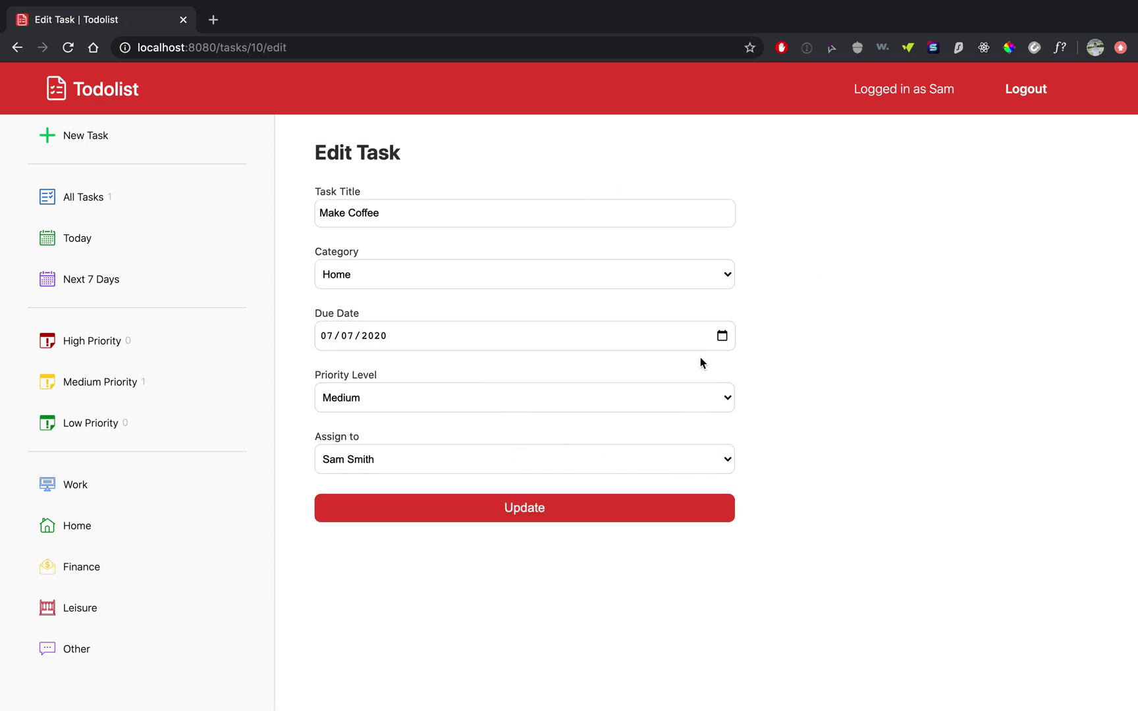
left_click(722, 335)
left_click(400, 442)
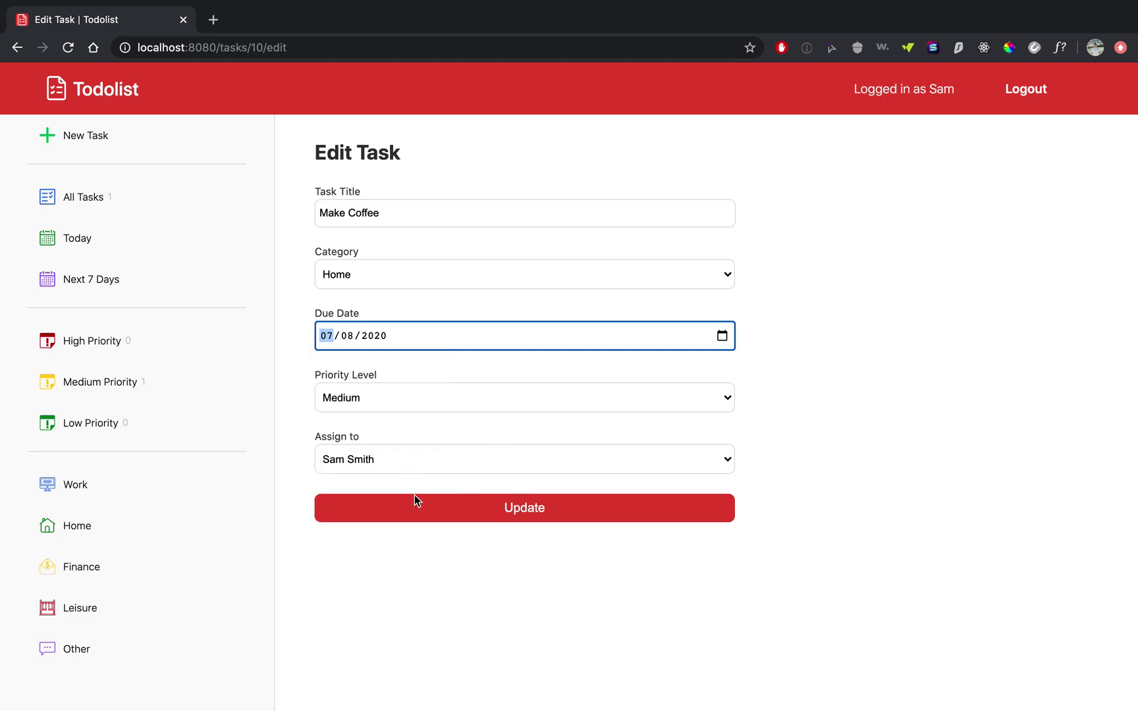
left_click(436, 407)
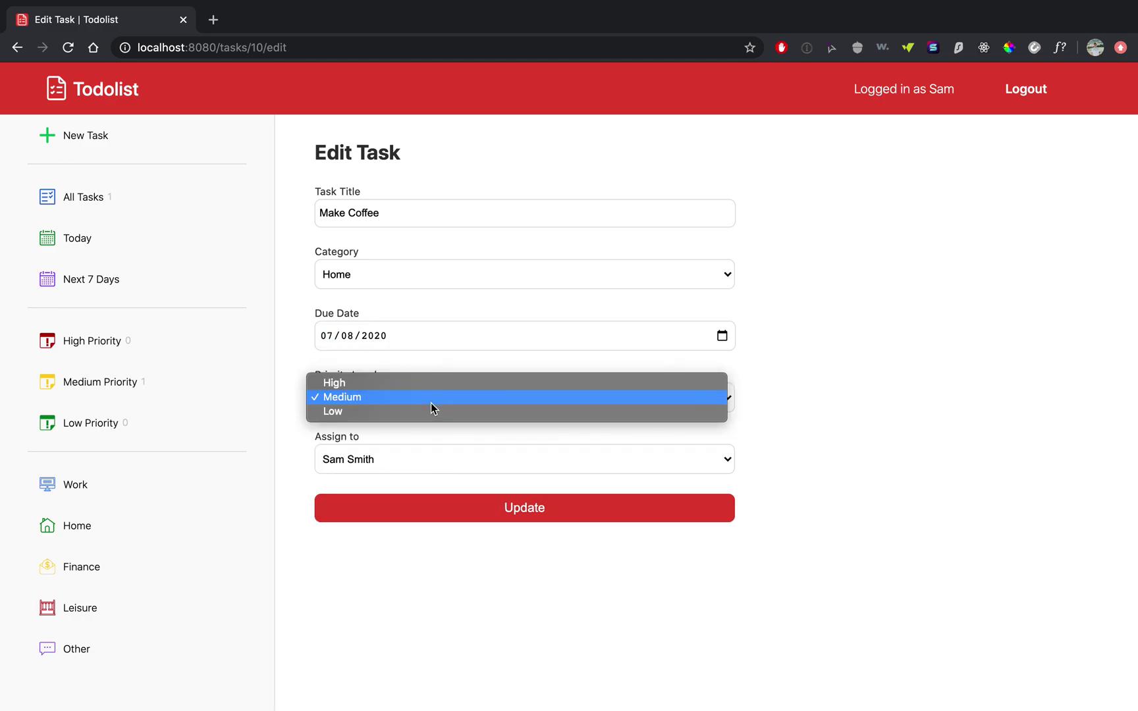
left_click(417, 410)
left_click(529, 513)
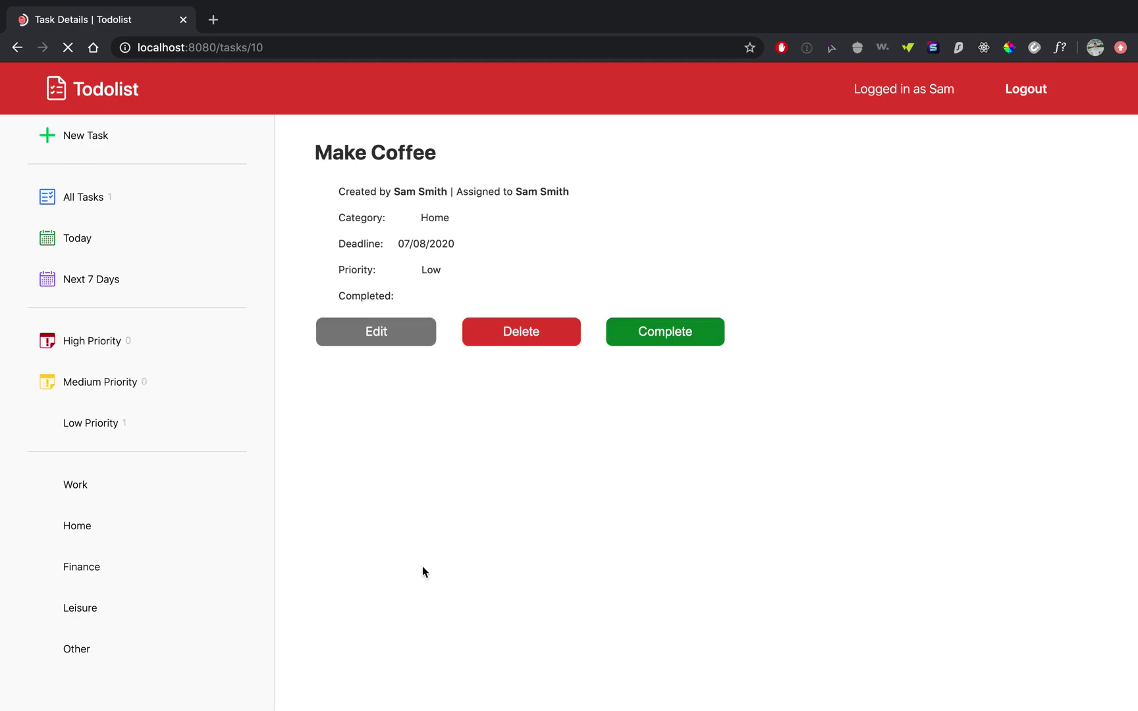
- Highlight the new 07/08/2020 deadline and Low priority on the details page to check them
left_click_drag(400, 244, 500, 249)
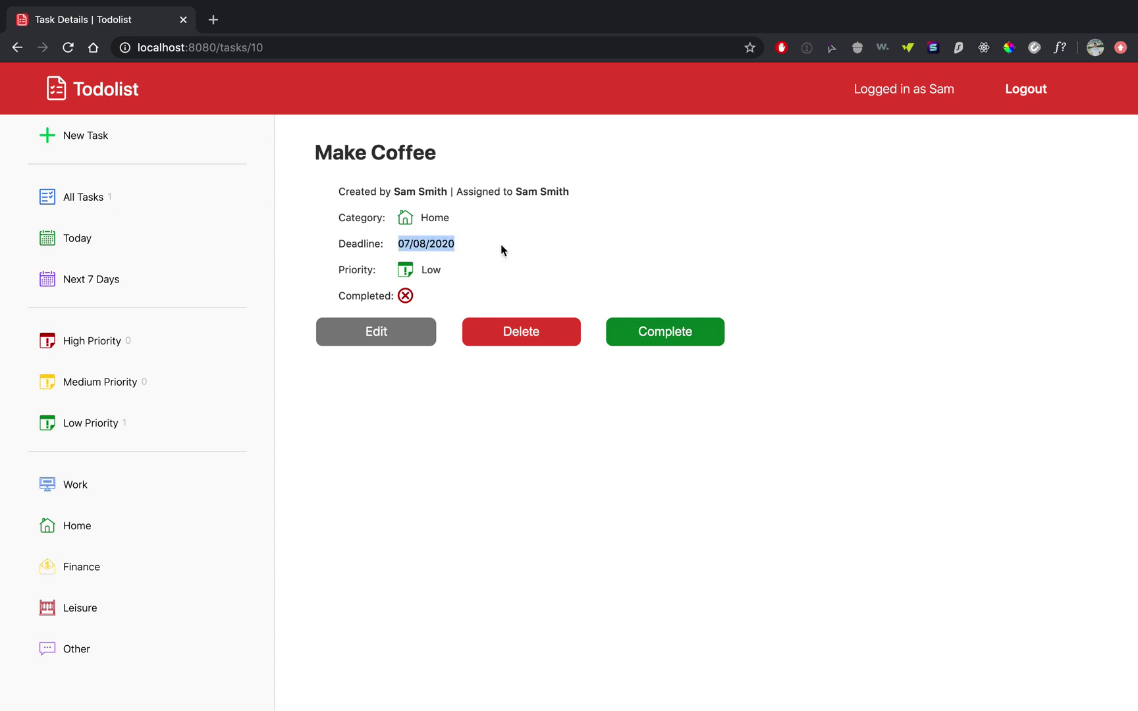
double_click(431, 270)
left_click(547, 270)
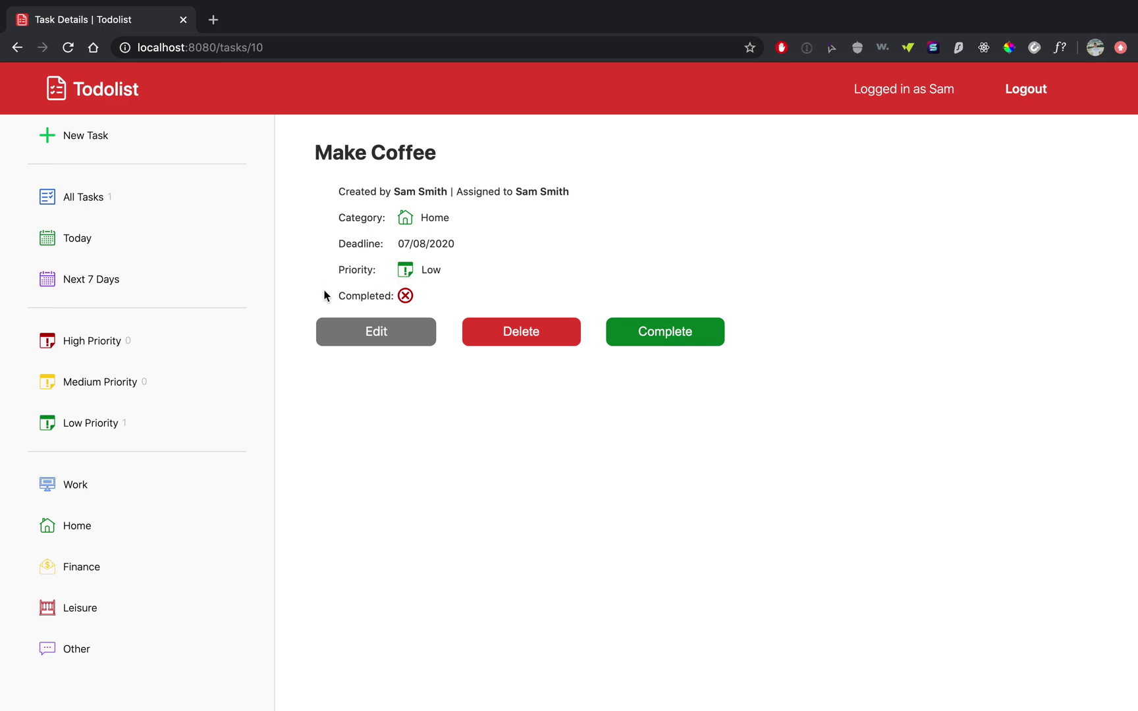
- Mark Make Coffee as completed, then reopen it and delete it
left_click(658, 333)
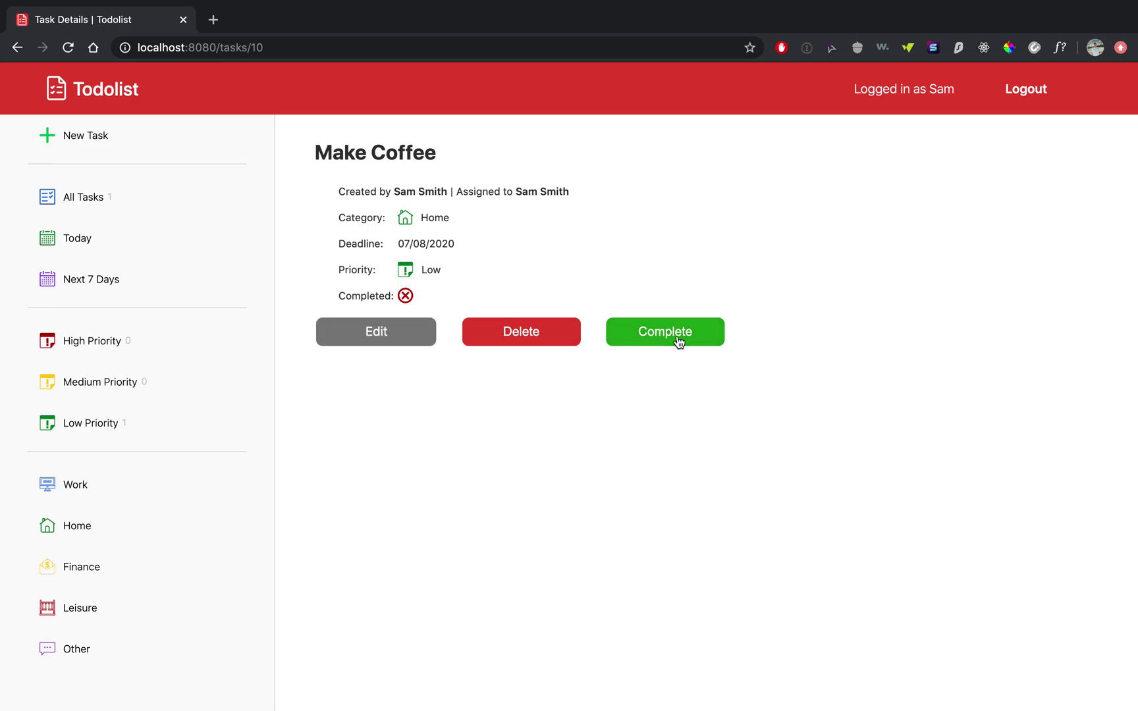
left_click(678, 336)
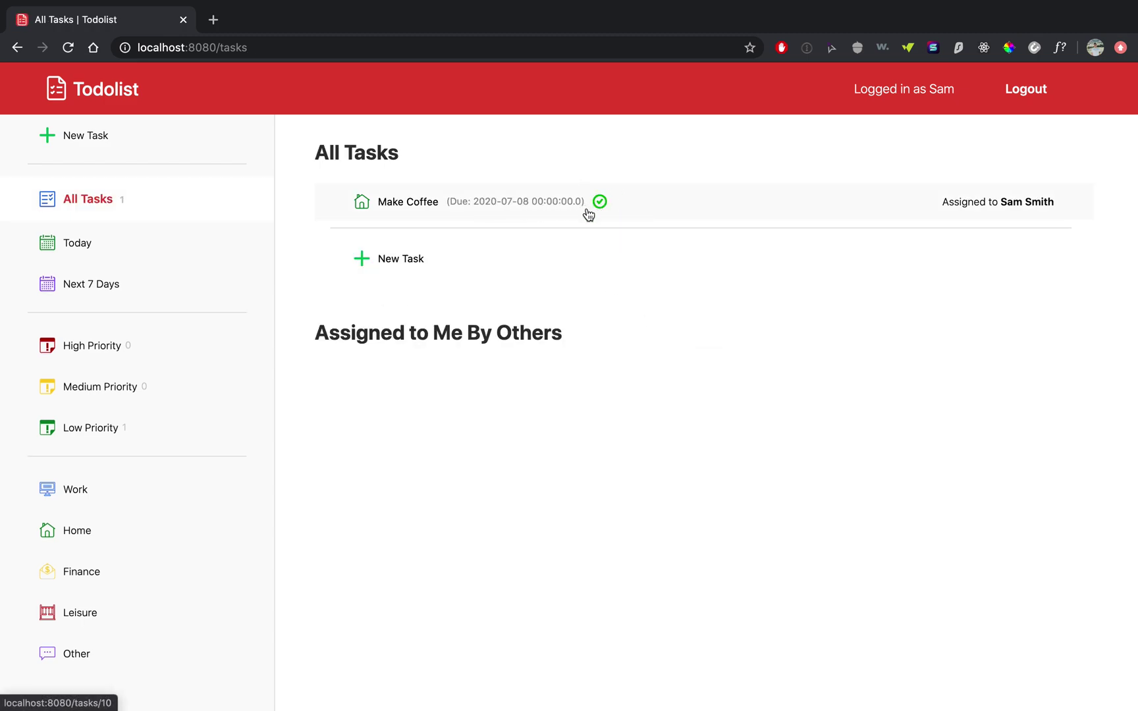
left_click(399, 206)
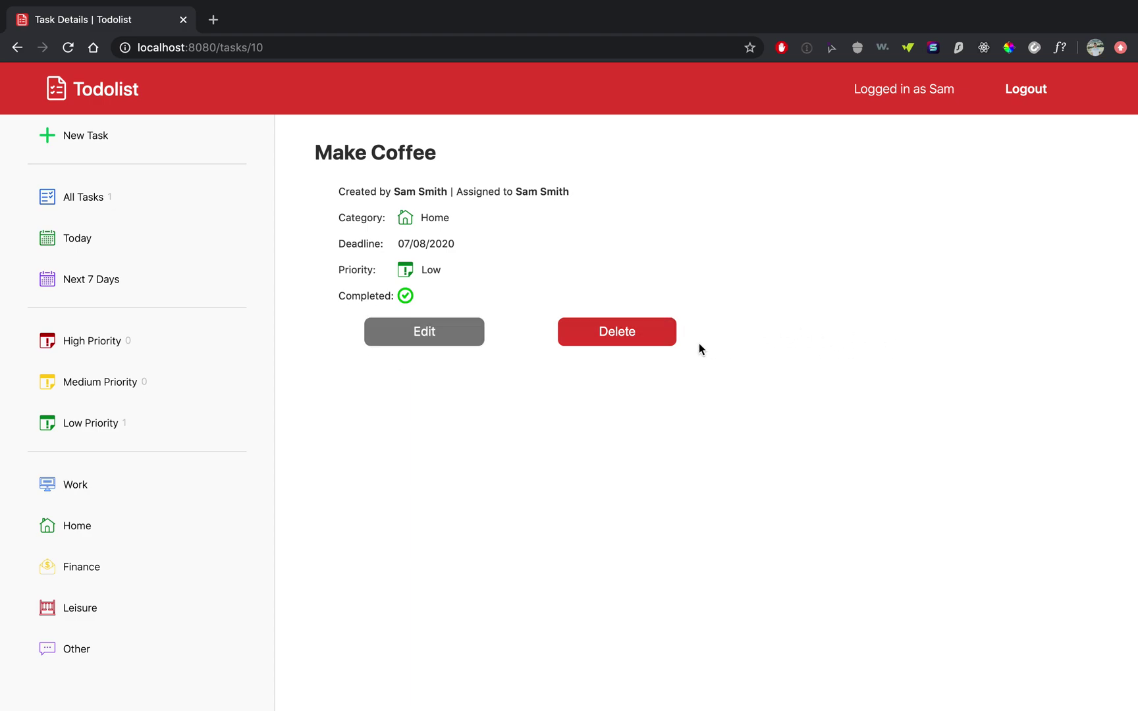
left_click(601, 336)
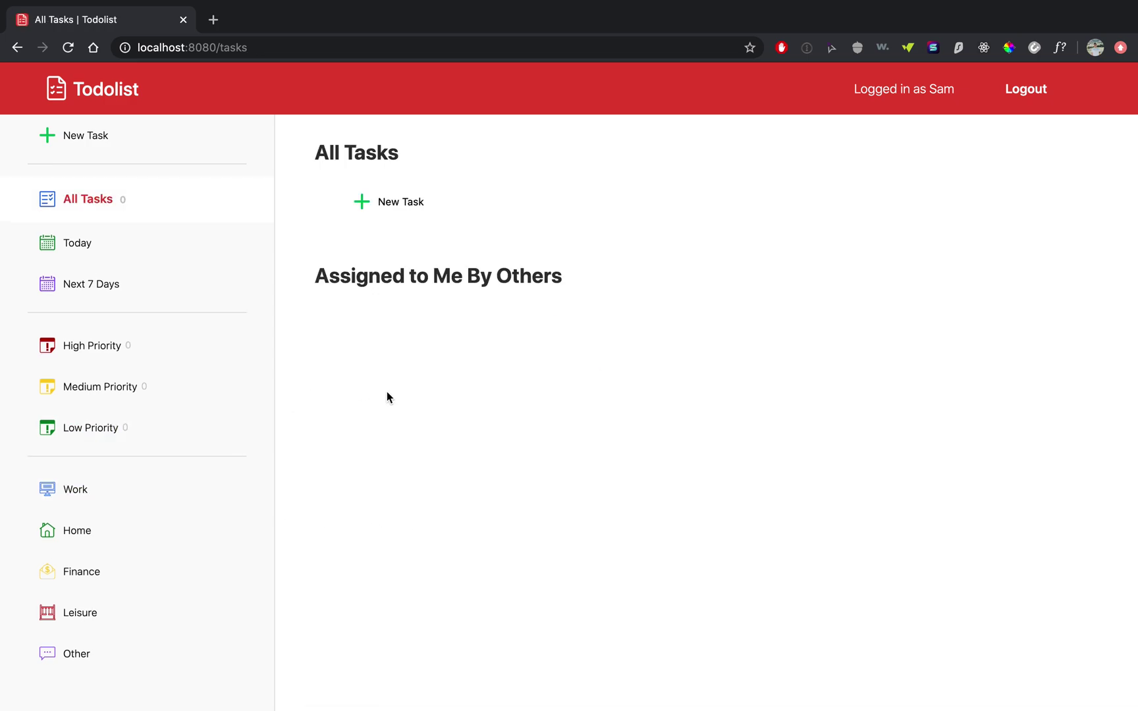
- Log out and log in as the other account using a saved e-mail and its password
left_click(1024, 92)
left_click(920, 91)
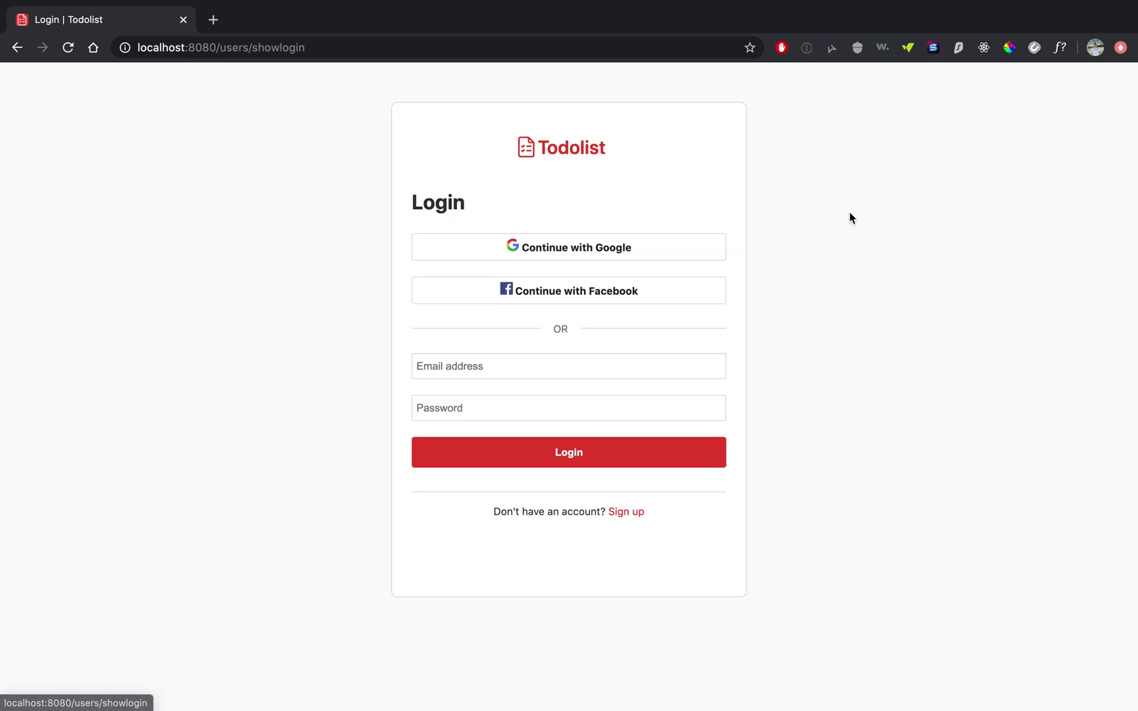
left_click(536, 365)
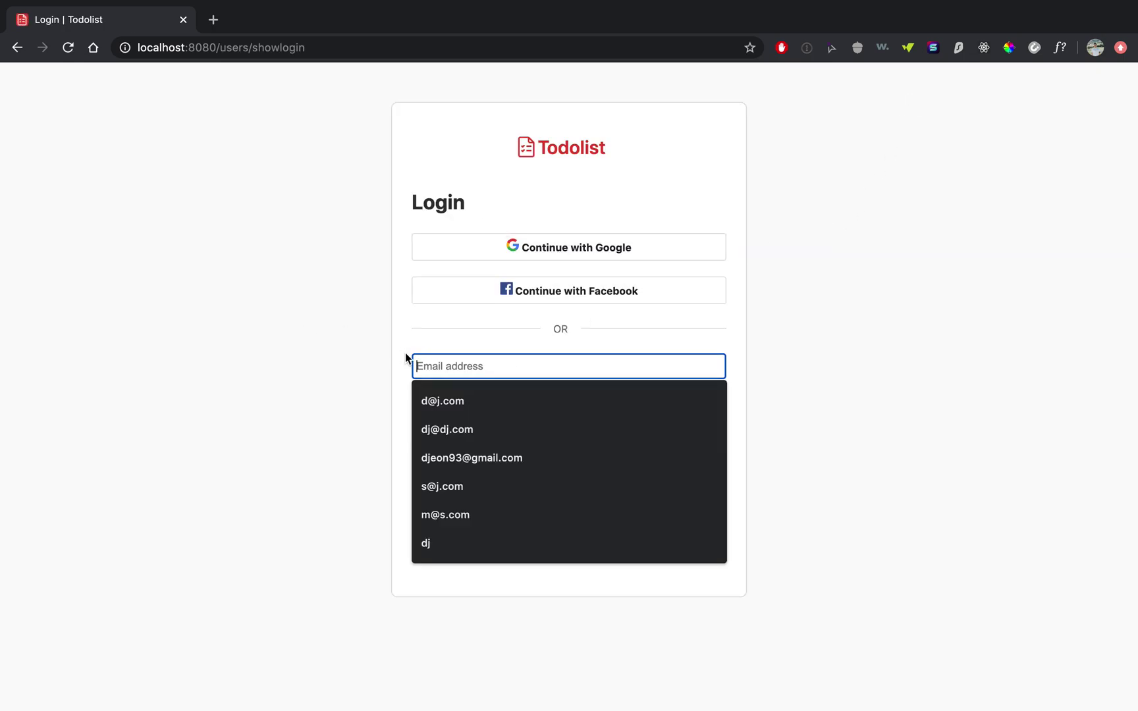
left_click(435, 401)
left_click(488, 408)
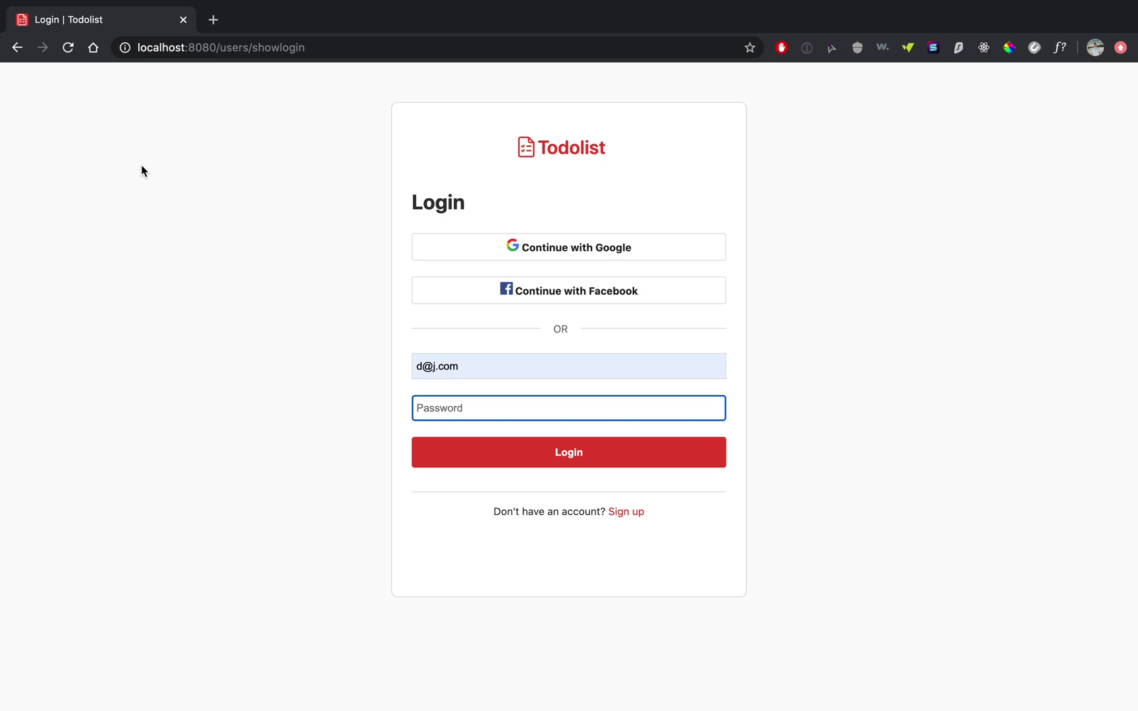
type("1")
key("Return")
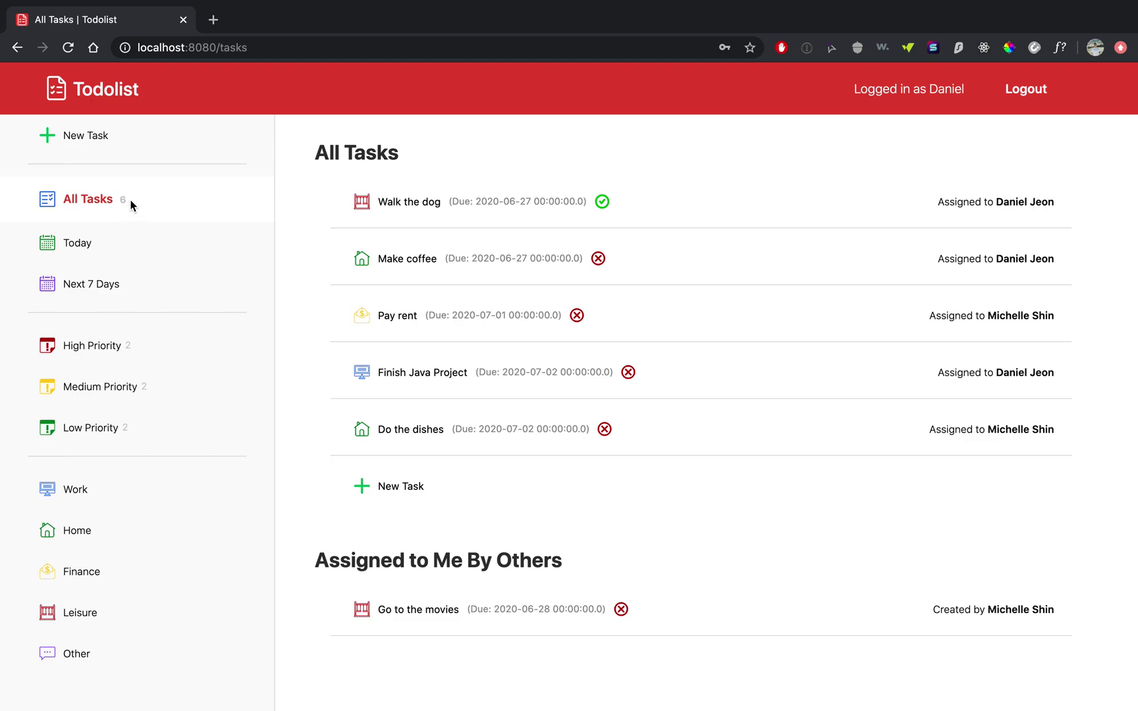
- Filter the task list to High Priority, showing Finish Java Project and Pay rent
double_click(117, 201)
left_click(139, 201)
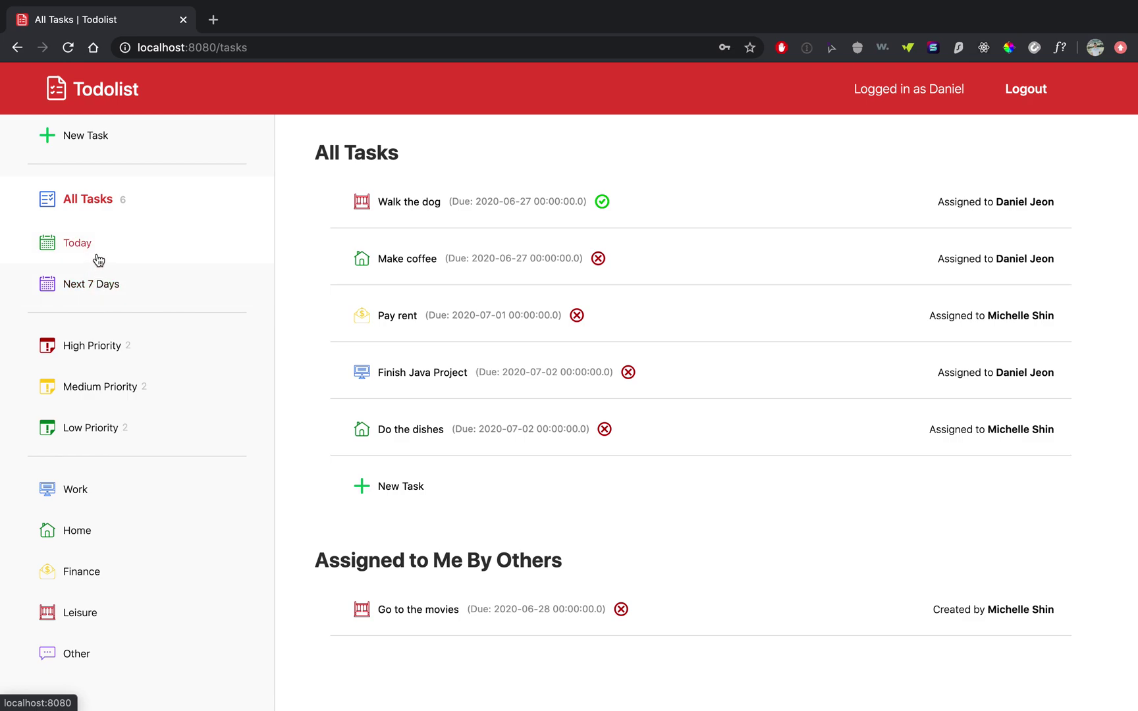
left_click(96, 349)
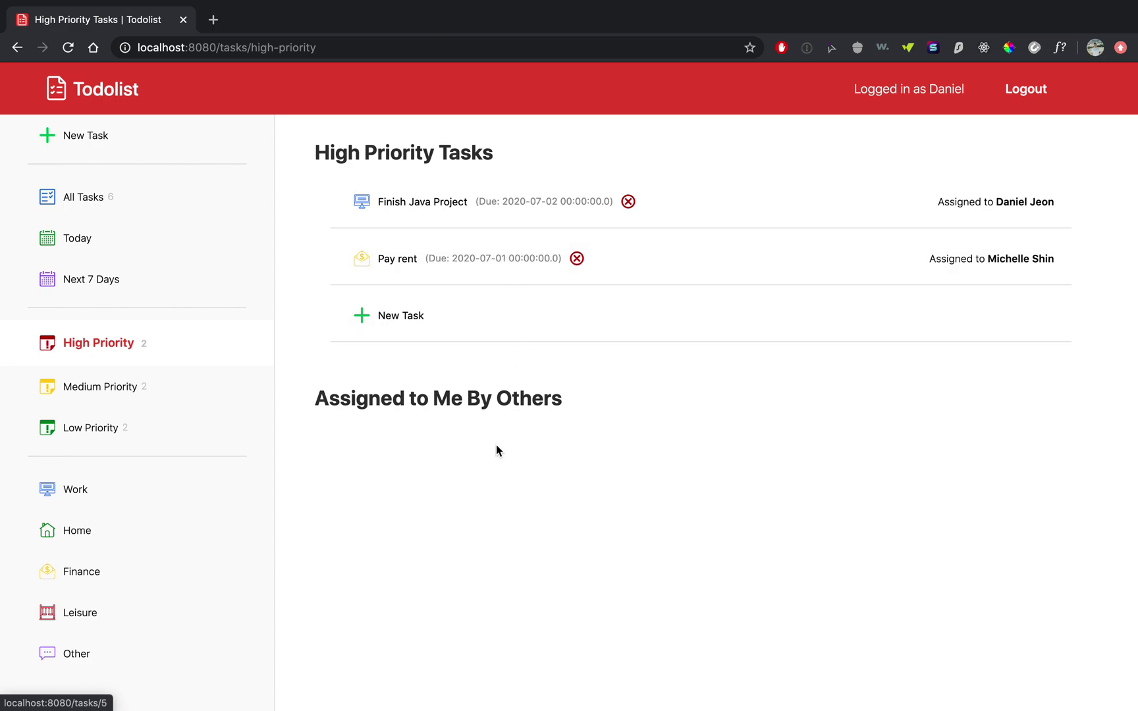
- View Medium, then Low priority tasks, and open 'Go to the movies' (Leisure, due 06/28/2020)
left_click(85, 394)
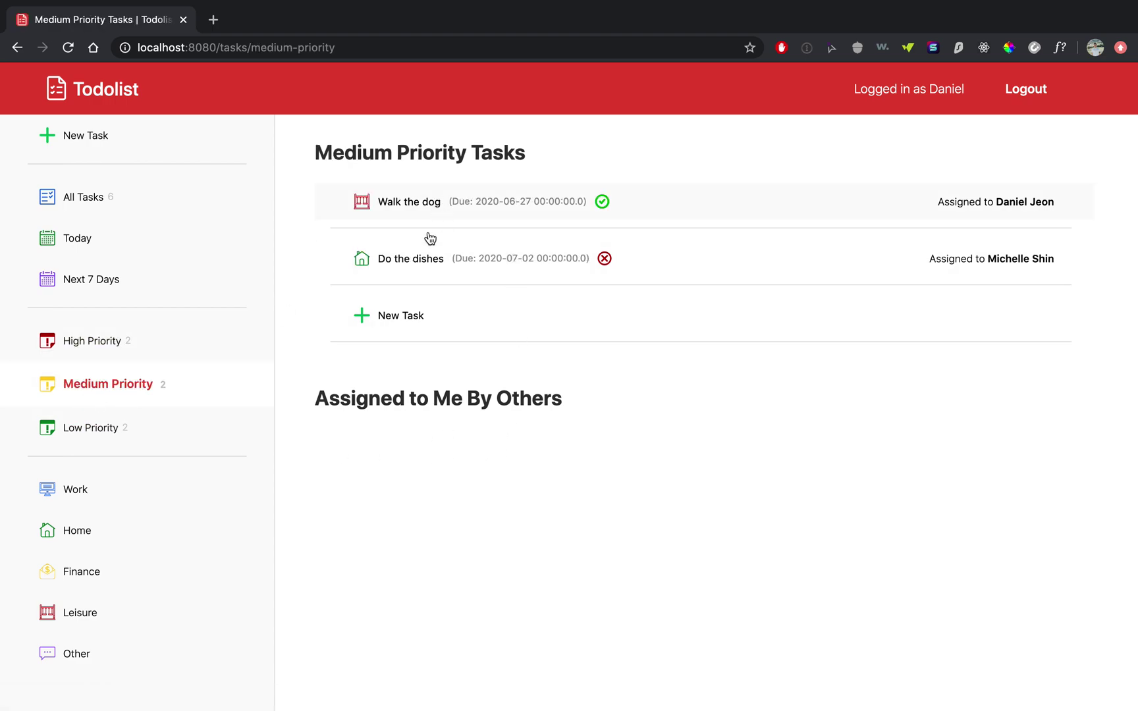
left_click(89, 435)
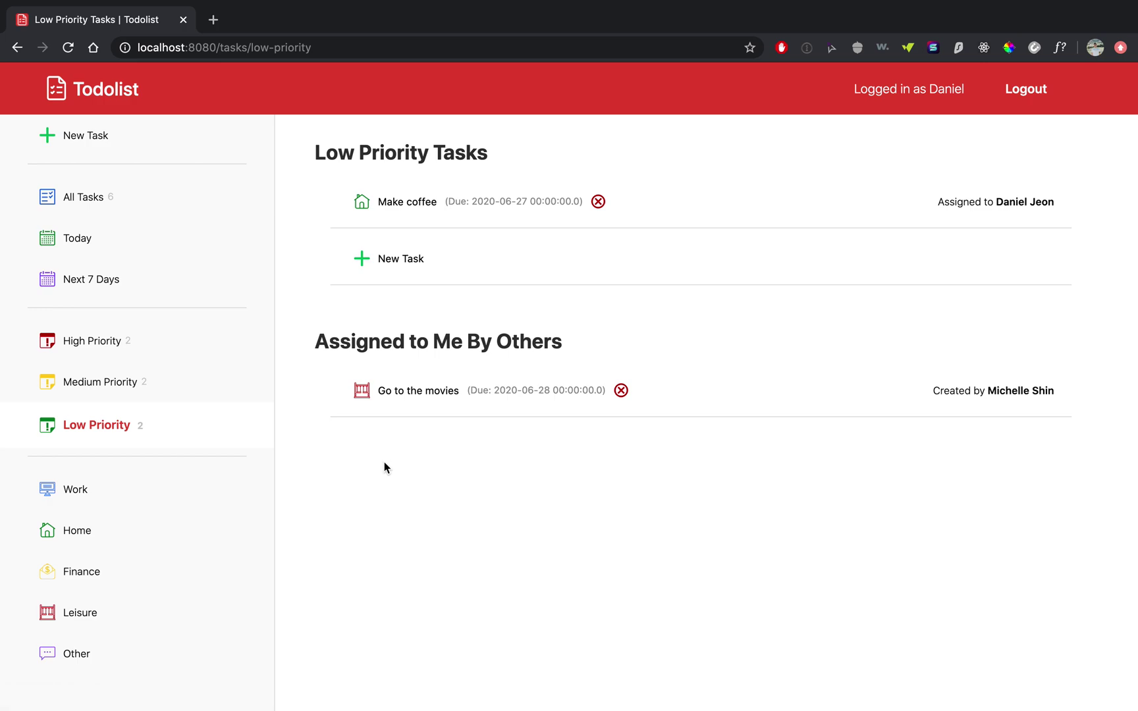
left_click(452, 393)
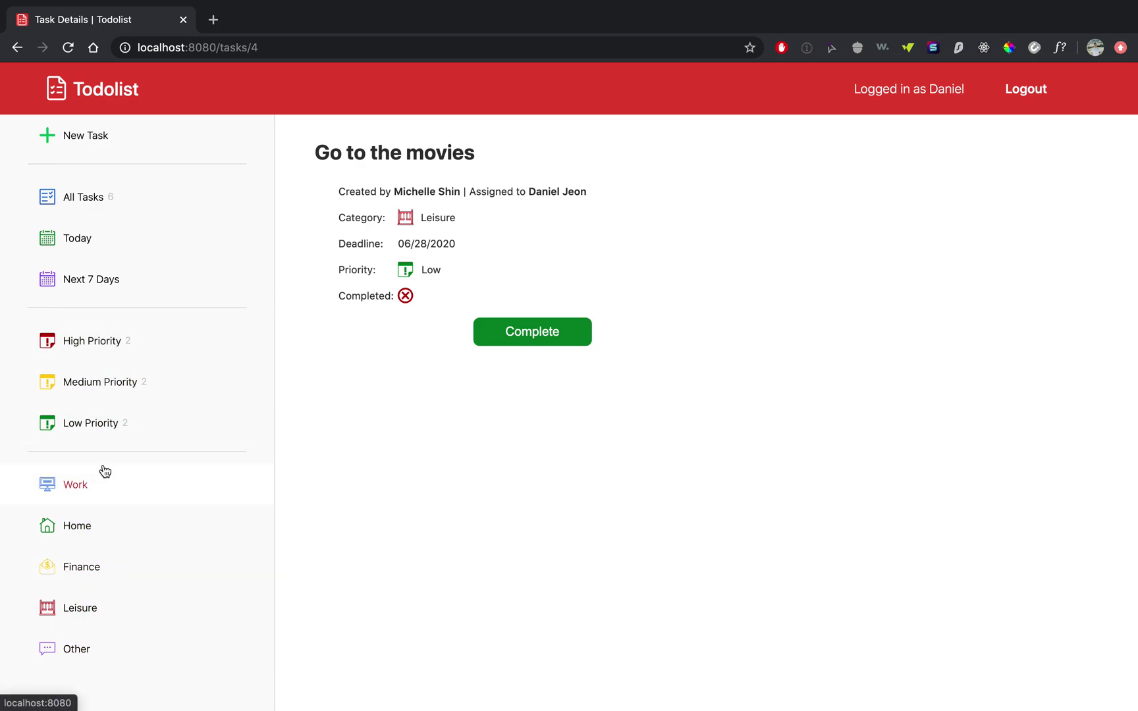
- Switch back to High Priority, listing Finish Java Project and Pay rent
left_click(93, 347)
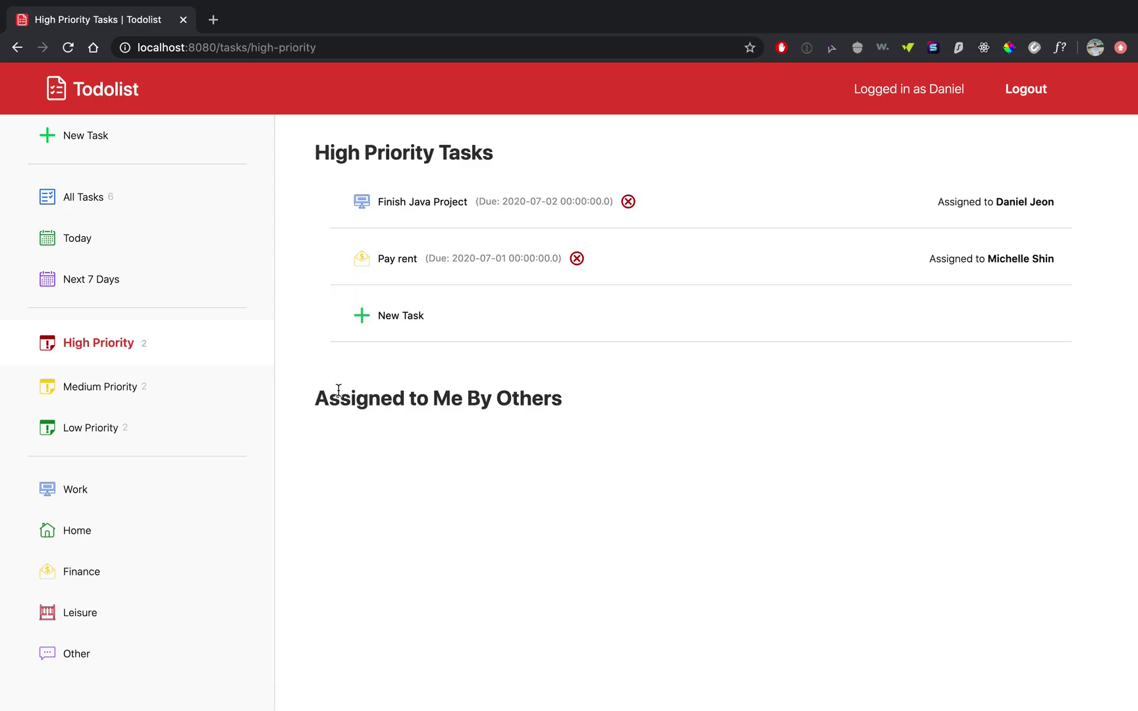